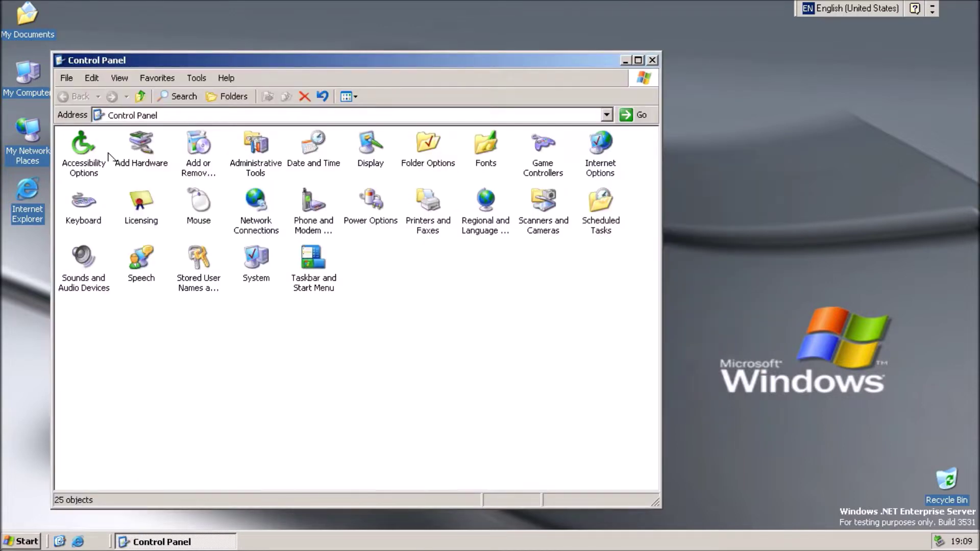
double_click(97, 166)
click(268, 407)
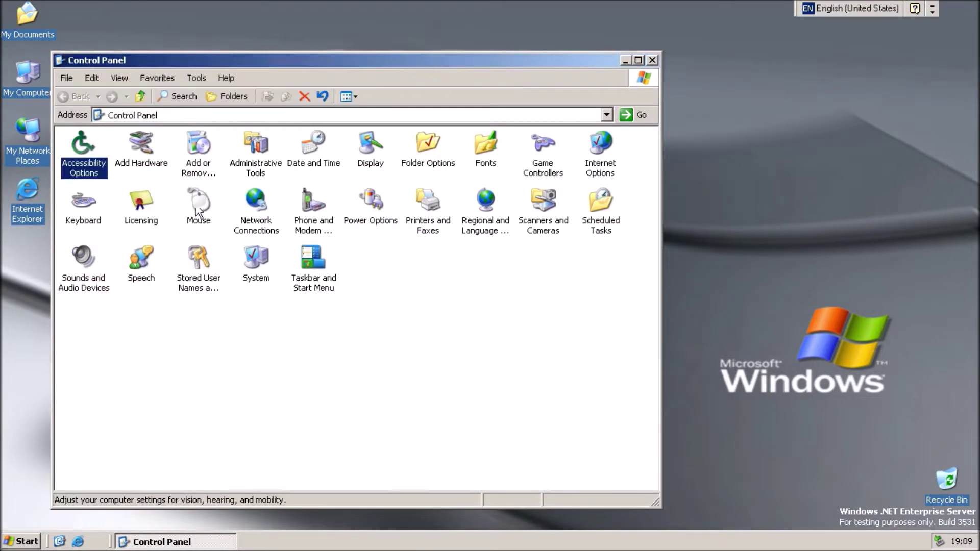
double_click(151, 157)
click(426, 377)
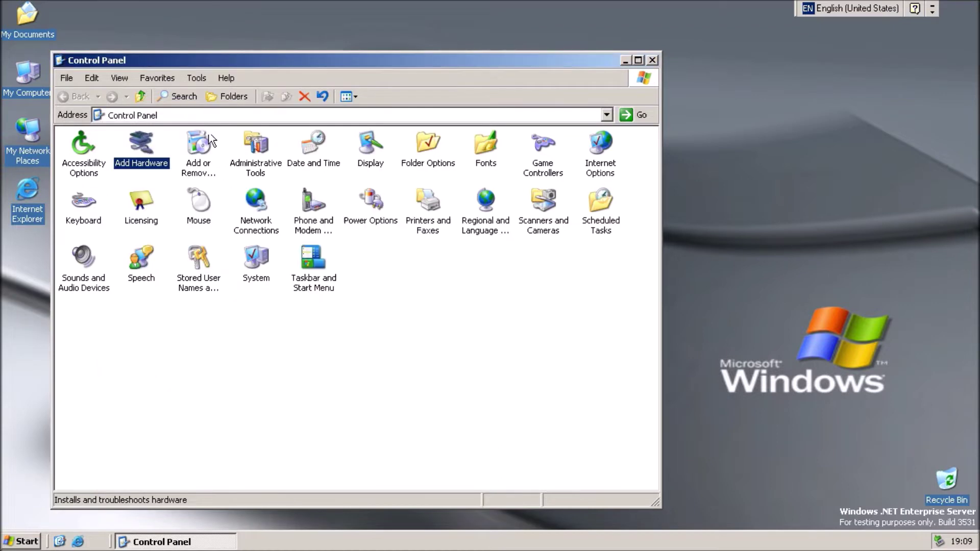
double_click(200, 148)
click(749, 448)
key(Right)
key(Return)
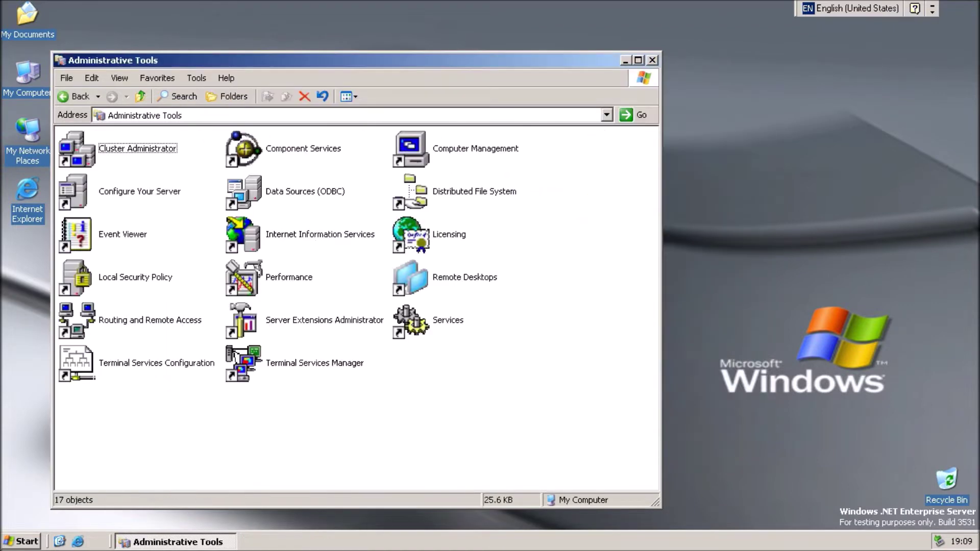
click(82, 95)
key(Right)
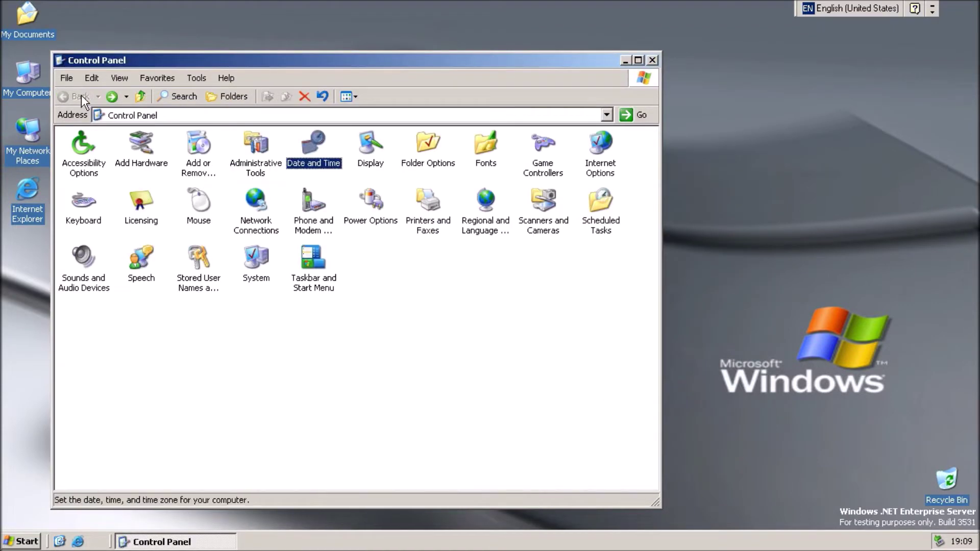
key(Return)
click(283, 295)
key(Right)
key(Return)
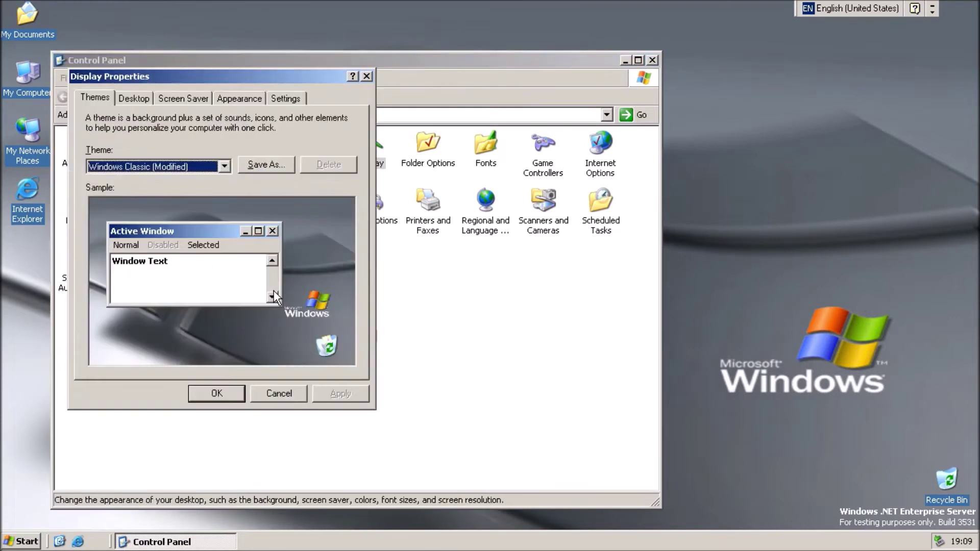
click(280, 389)
key(Right)
key(Return)
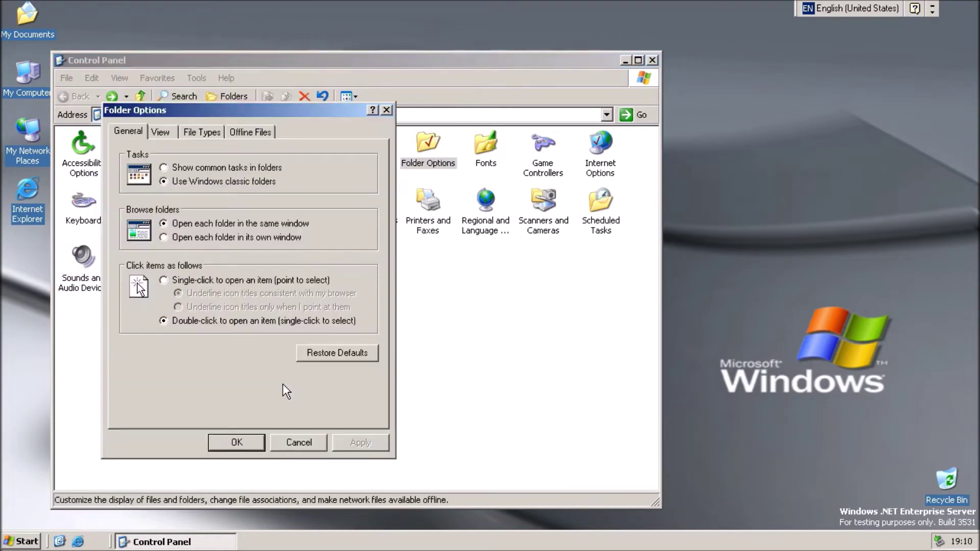
click(294, 442)
key(Right)
key(Return)
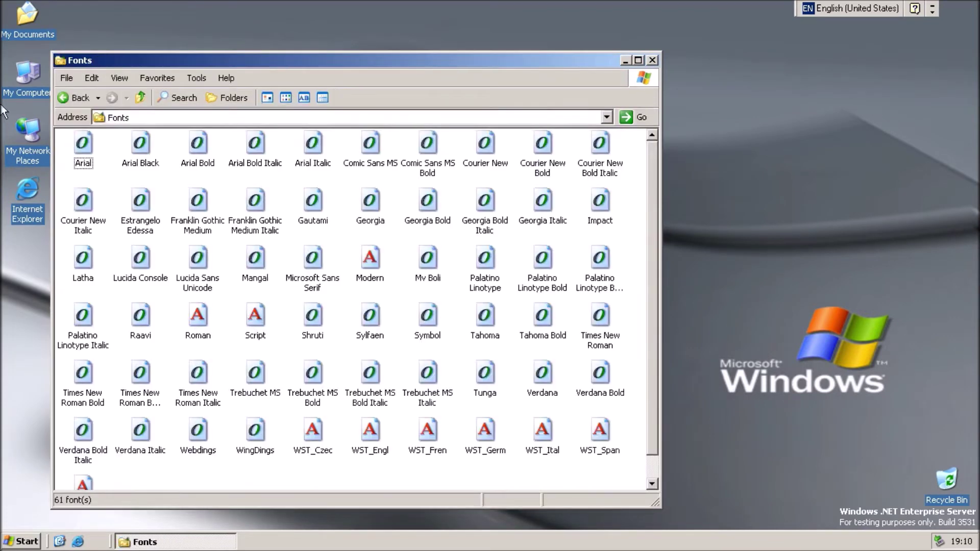
click(75, 105)
key(Right)
key(Return)
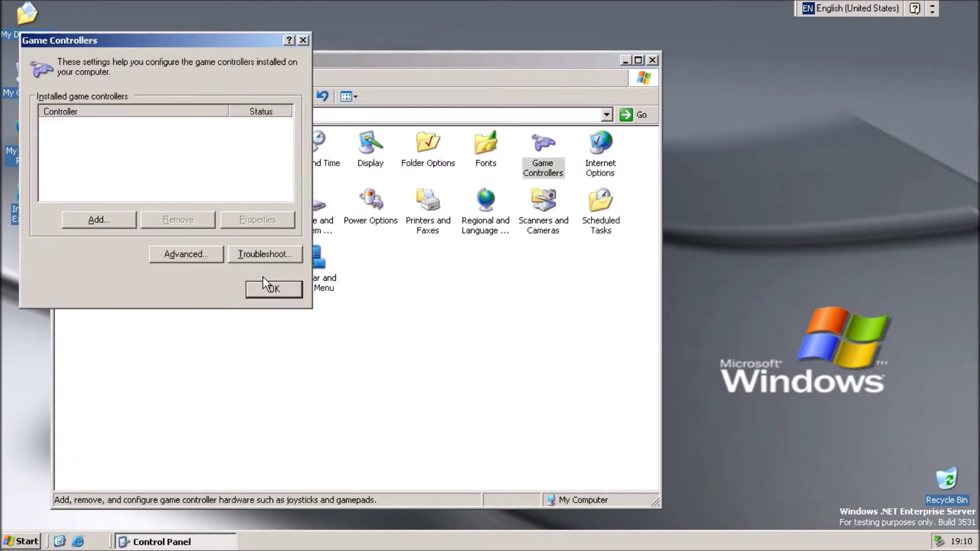
click(266, 287)
key(Right)
key(Return)
click(247, 365)
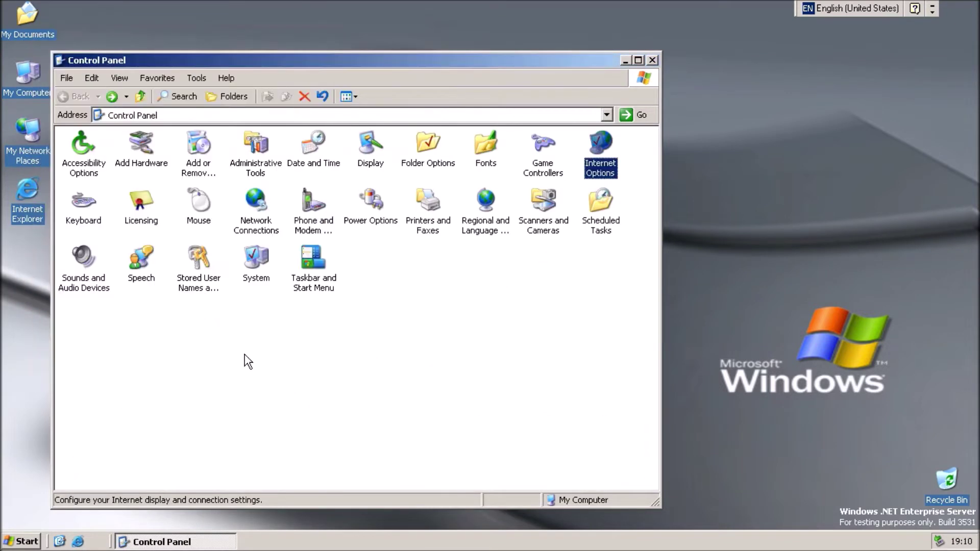
key(s)
key(p)
key(k)
key(Return)
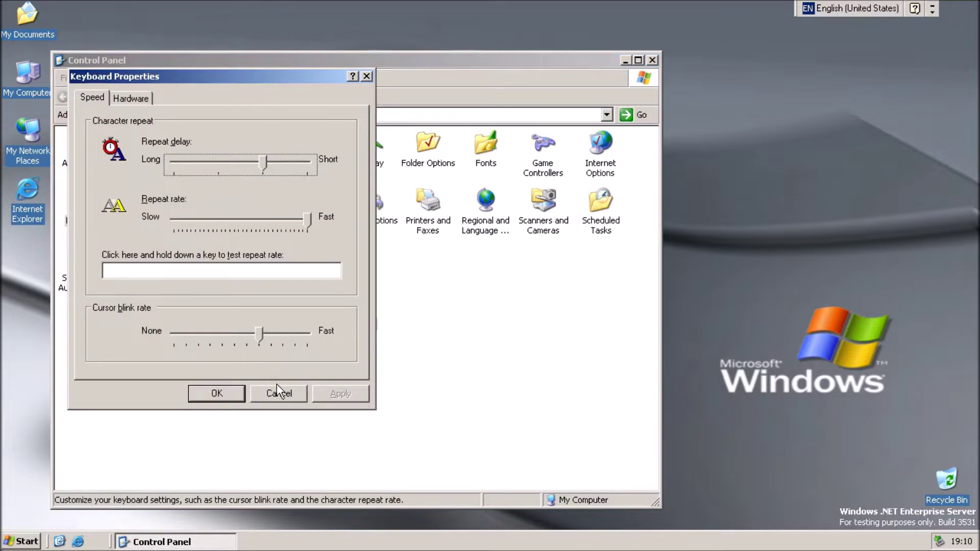
click(278, 391)
key(Right)
key(Return)
click(618, 241)
key(Right)
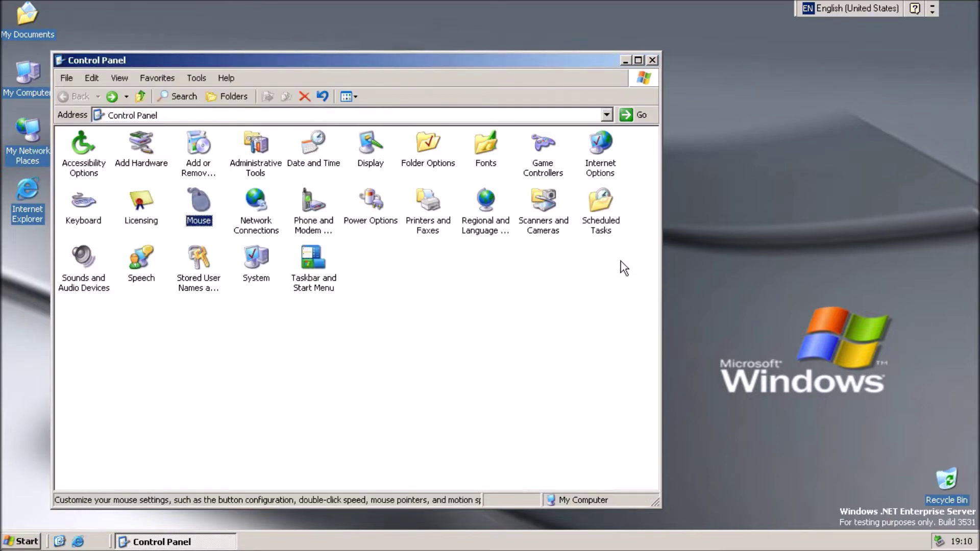
key(Return)
key(Escape)
key(Right)
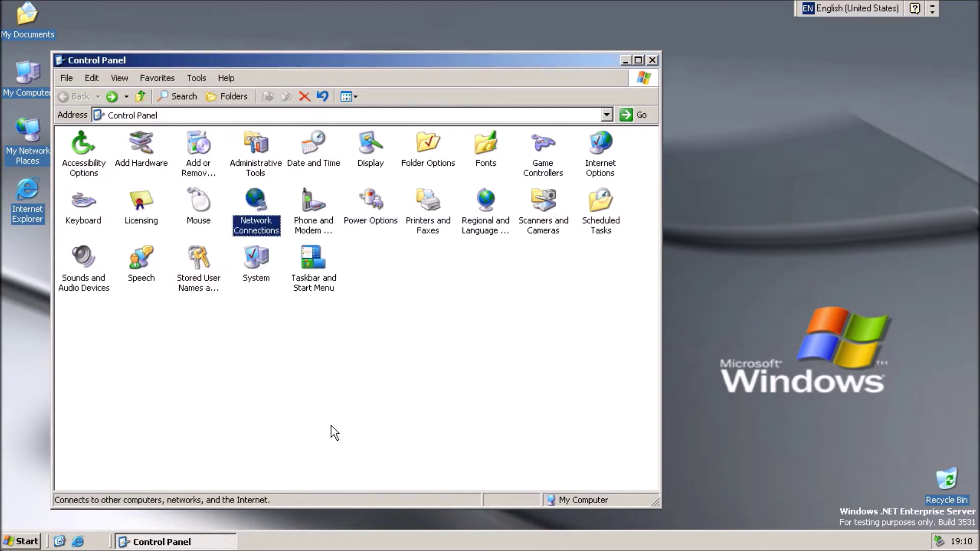
key(Return)
- Return to Control Panel and cancel the location information prompt
click(84, 95)
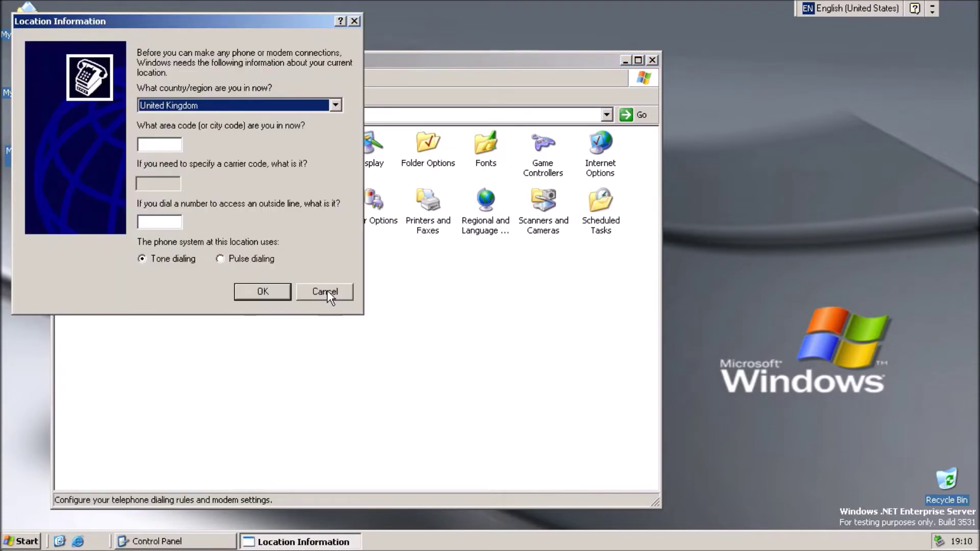
key(h)
key(h)
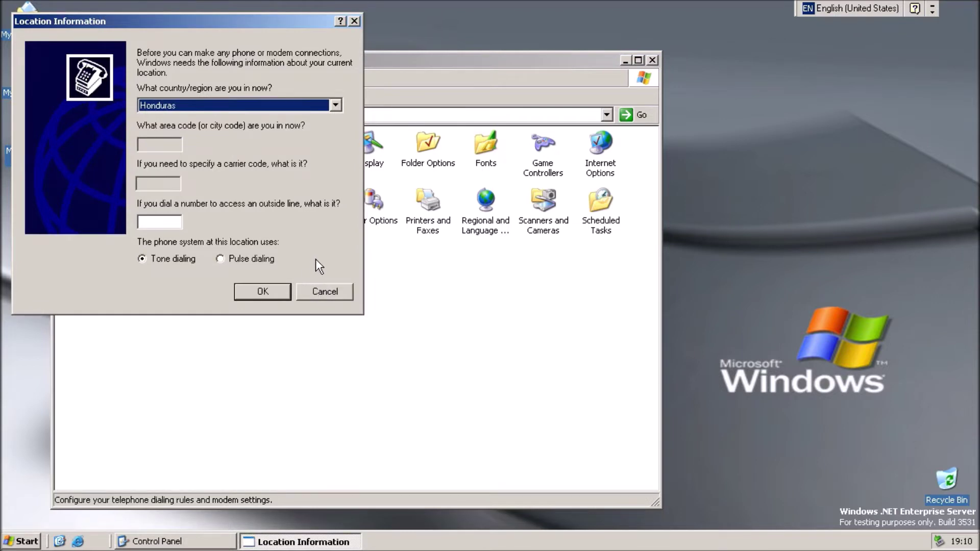
click(346, 290)
- Look at Power Options, then browse Printers and Faxes and come back
key(Right)
key(Return)
click(245, 360)
key(Right)
key(Return)
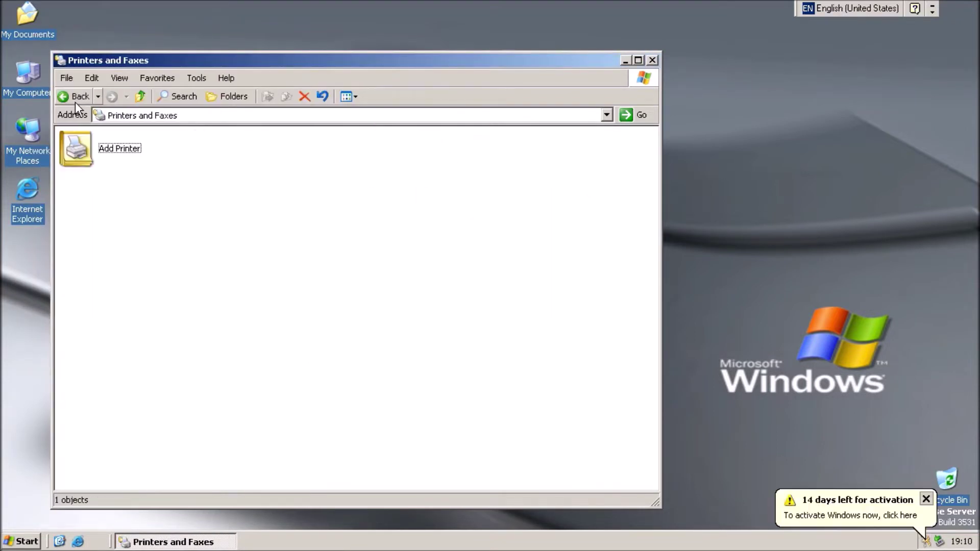
click(75, 95)
- View Regional and Language Options without changes, then browse Scanners and Cameras
key(Right)
key(Return)
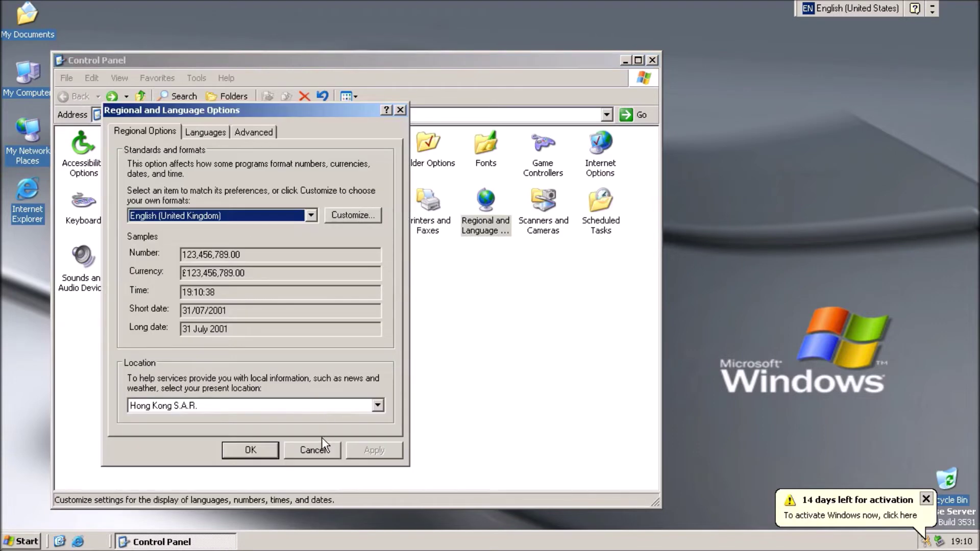
click(322, 444)
key(Right)
key(Return)
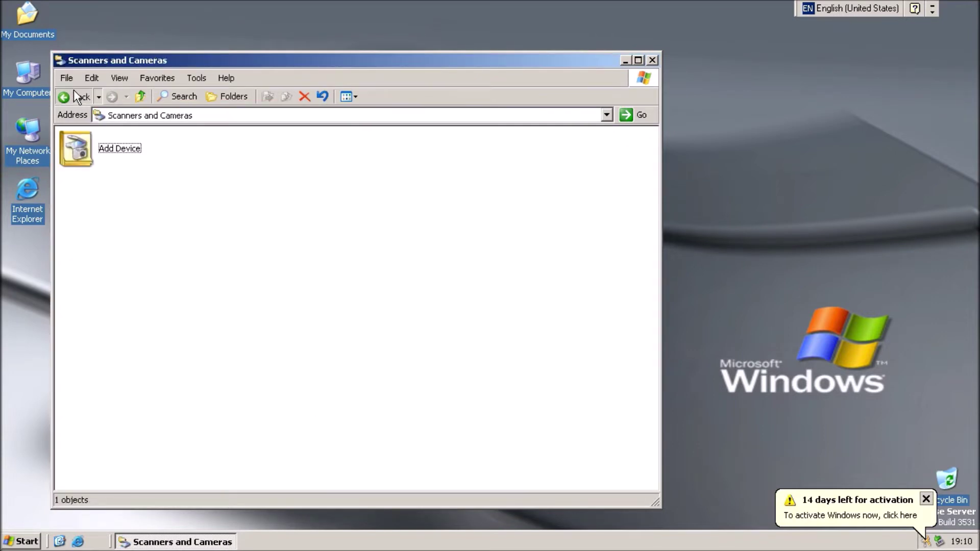
click(74, 95)
- Browse Scheduled Tasks, then open and close Sounds and Audio Devices settings
key(Right)
key(Return)
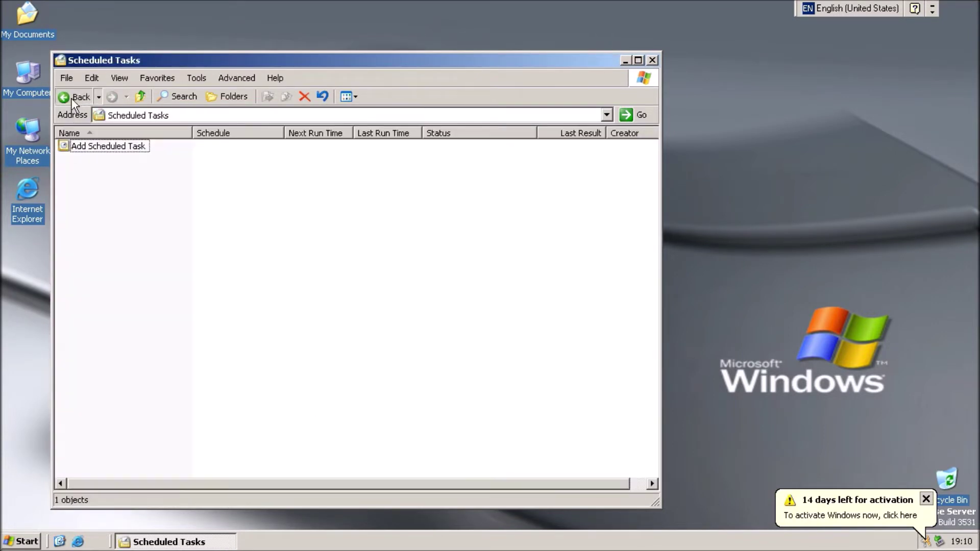
click(74, 96)
key(Left)
key(Left)
key(Left)
key(Left)
key(Left)
key(Left)
key(Left)
key(Left)
key(Down)
key(Return)
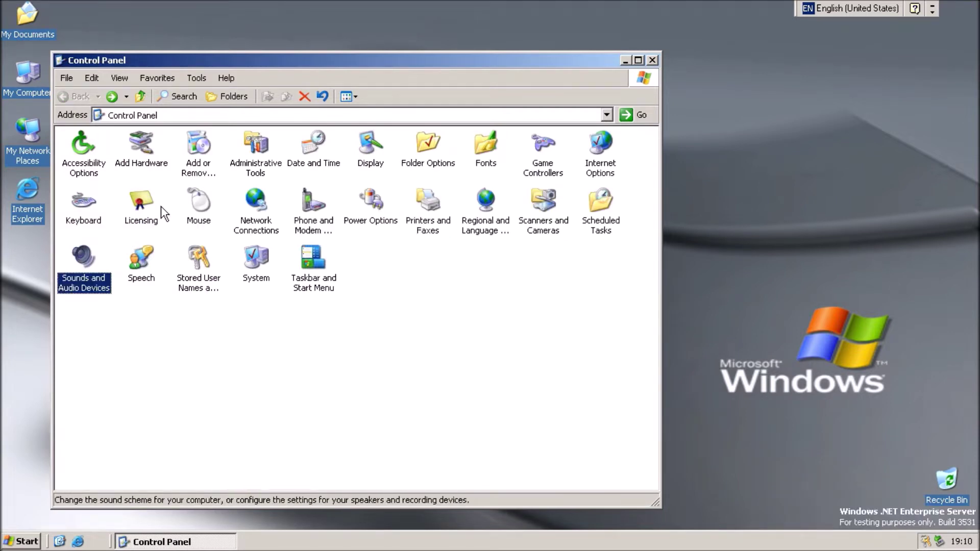
click(270, 392)
- Look at the Speech settings and the Stored User Names list, closing each
key(Right)
key(Return)
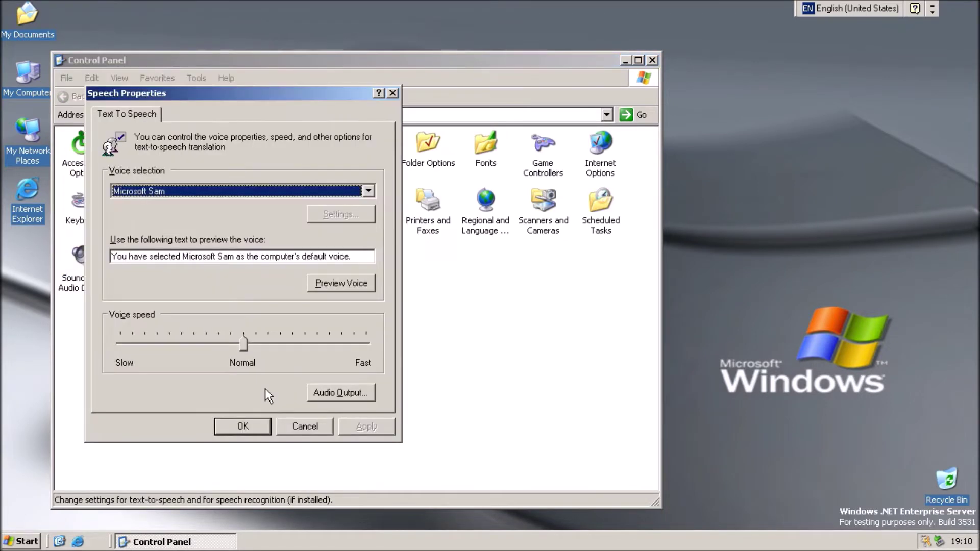
click(271, 426)
key(Right)
key(Return)
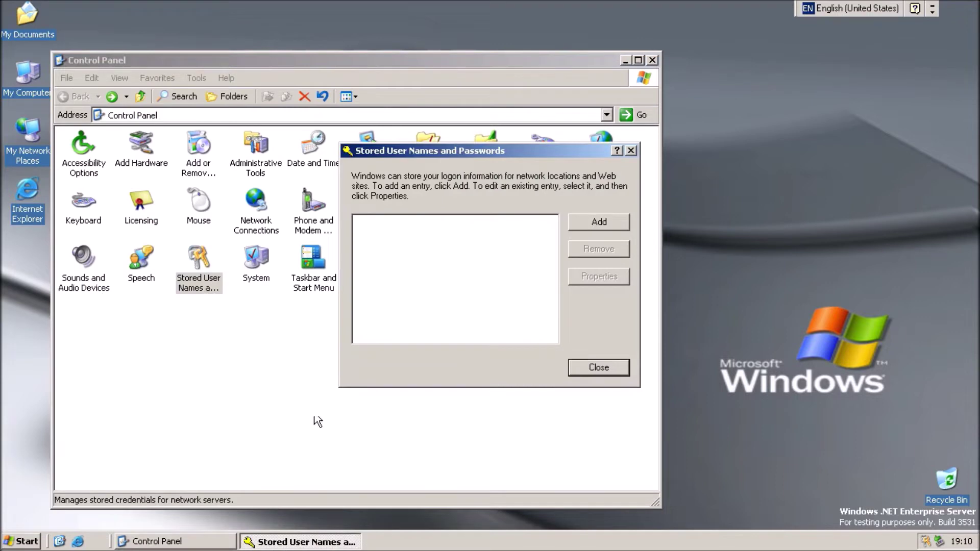
click(590, 376)
- View System Properties, then Taskbar and Start Menu properties, dismissing both unchanged
key(Right)
key(Return)
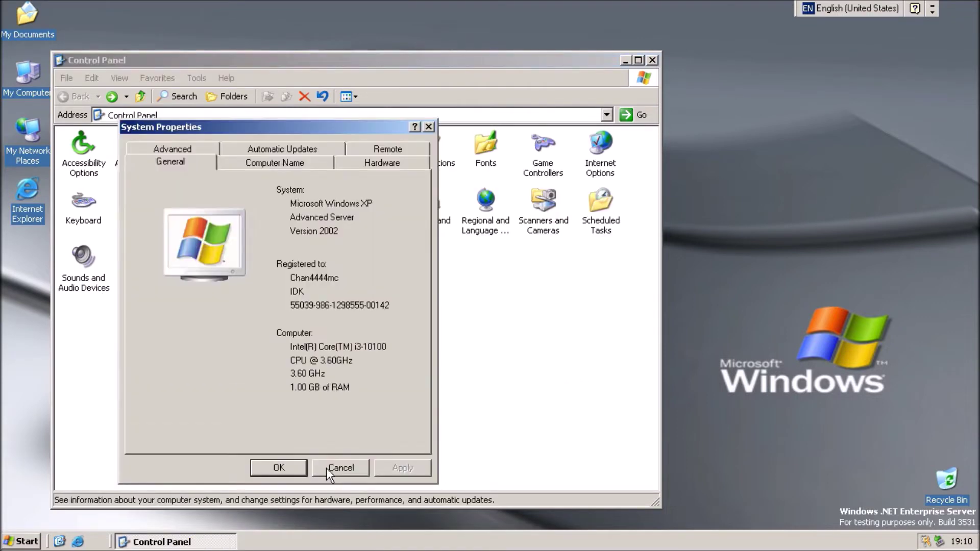
click(326, 468)
key(Right)
key(Return)
click(218, 506)
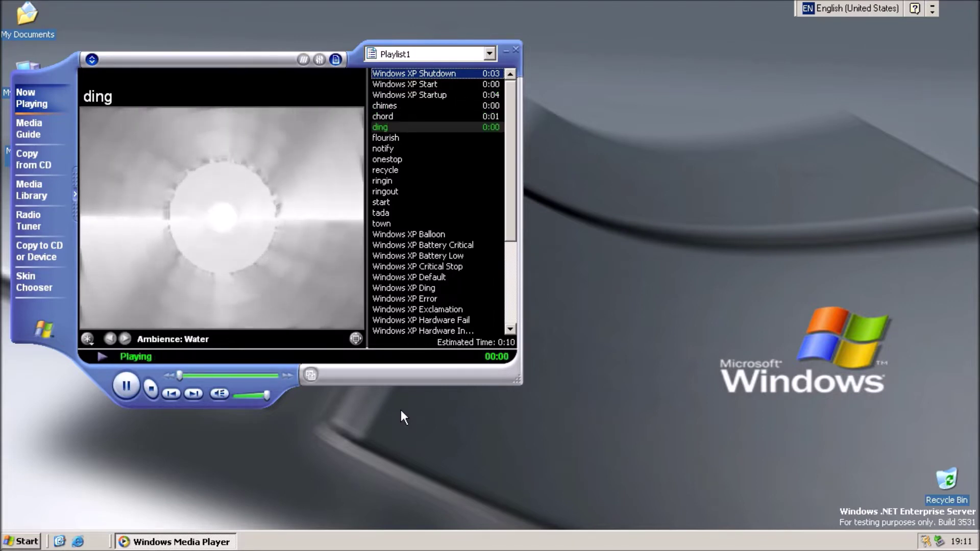
- Play the notify, recycle and Windows XP Balloon sounds from the playlist
double_click(453, 149)
double_click(440, 170)
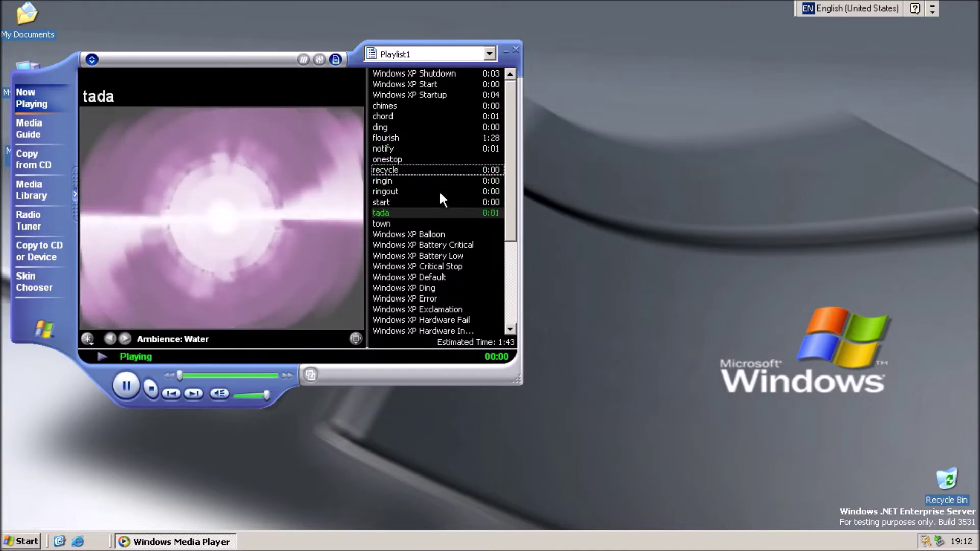
double_click(440, 233)
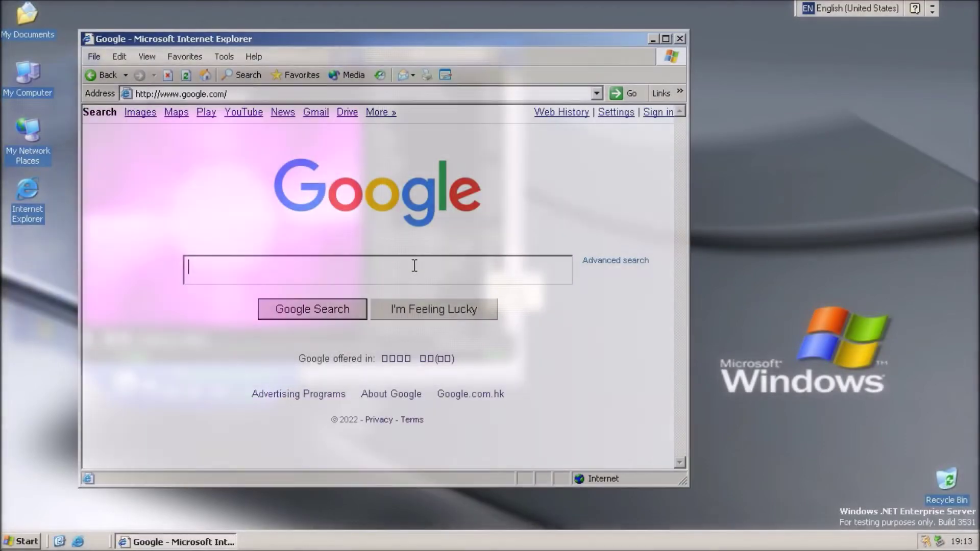
text(chan4444mc)
key(Return)
key(Return)
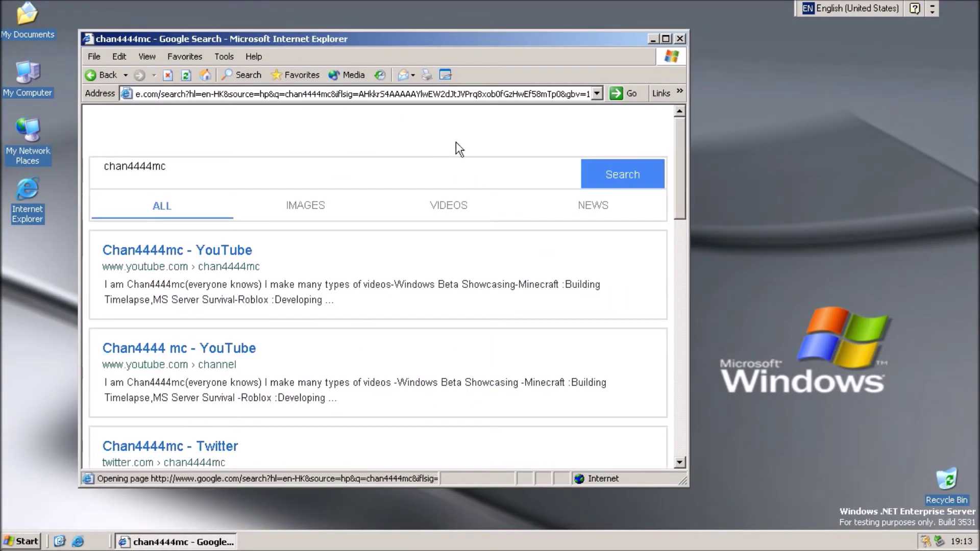
click(263, 57)
click(307, 128)
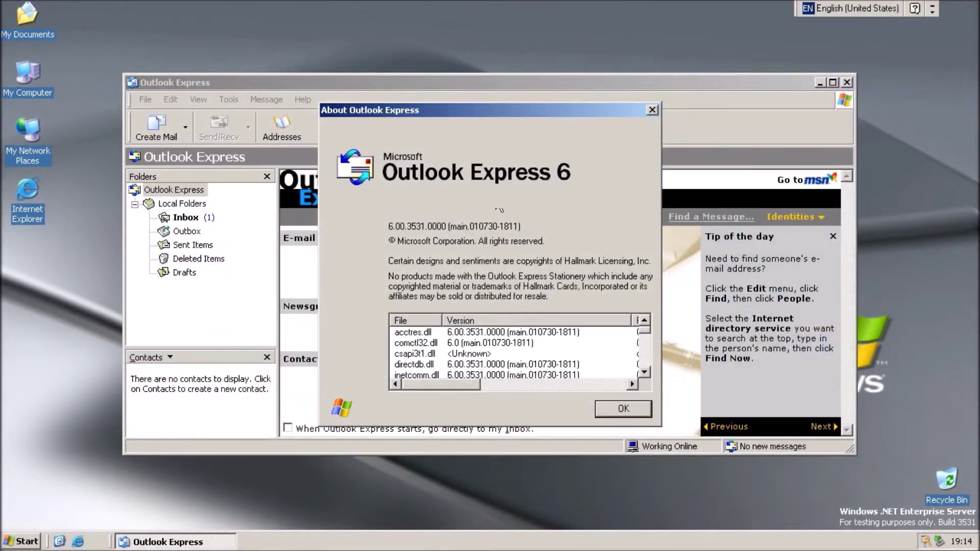
click(650, 410)
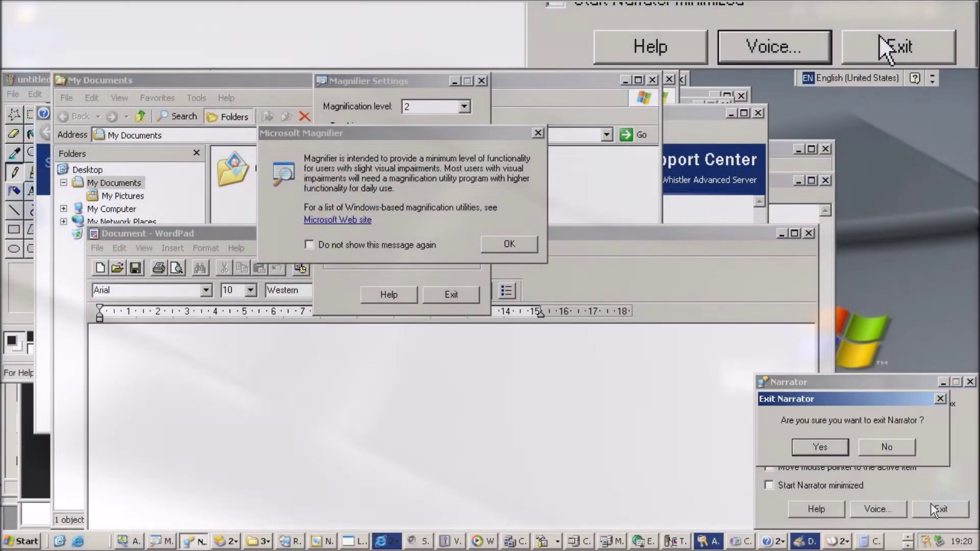
- Exit Narrator and Magnifier, then close WordPad without saving
click(820, 448)
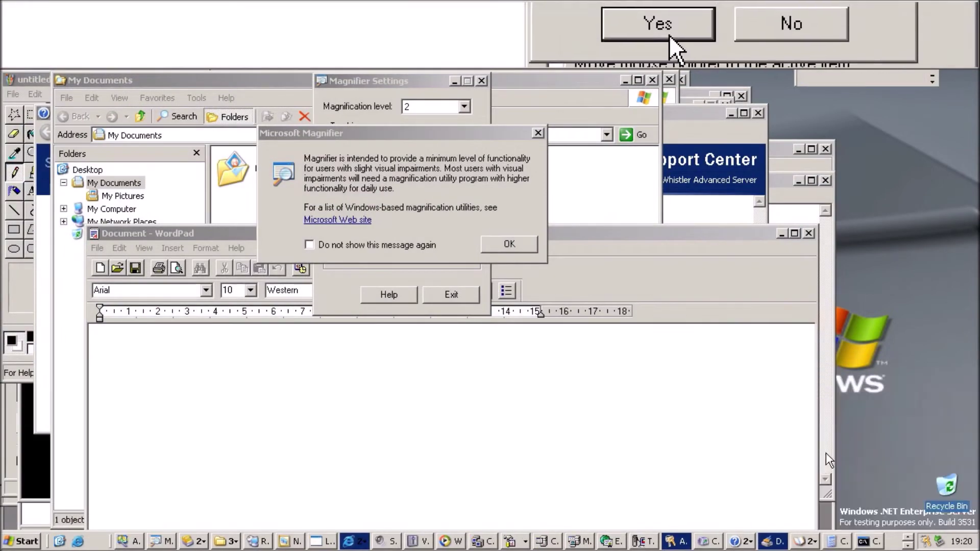
key(Return)
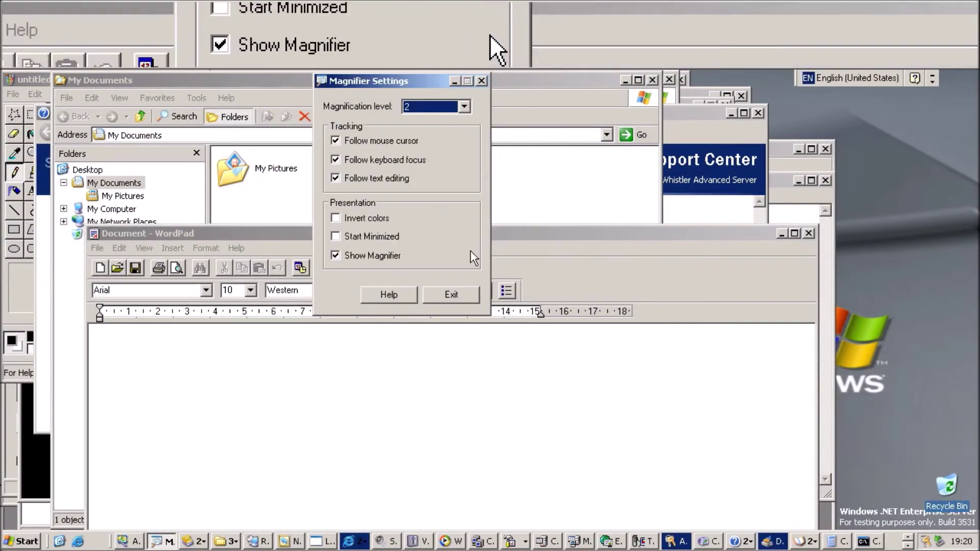
key(alt+F4)
text(hbjghjfjtf)
key(alt+F4)
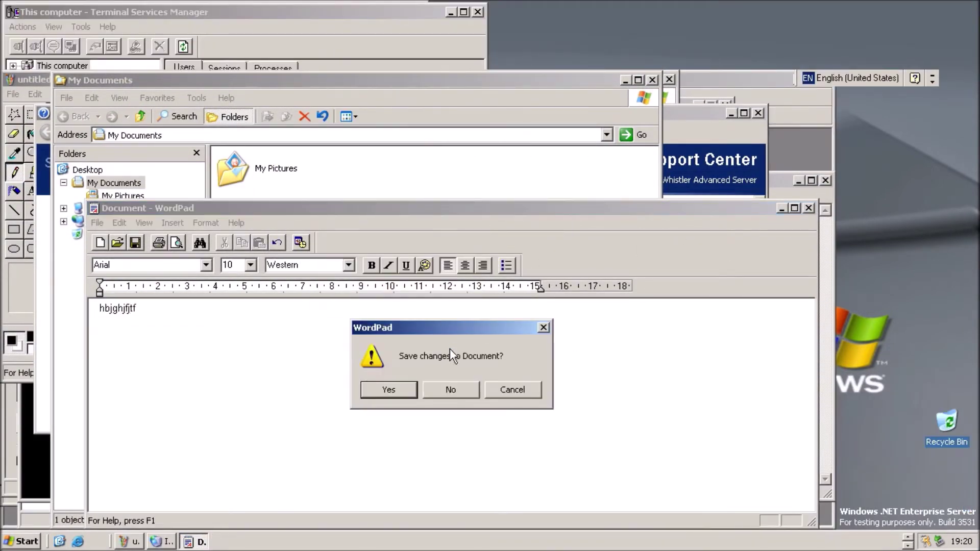
key(n)
- Close My Documents and Help and Support Center, then close Paint discarding the drawing
click(653, 80)
click(598, 445)
click(706, 408)
mouse_move(94, 208)
mouse_down()
mouse_move(84, 212)
mouse_move(168, 225)
mouse_move(236, 179)
mouse_move(139, 174)
mouse_up()
key(alt+F4)
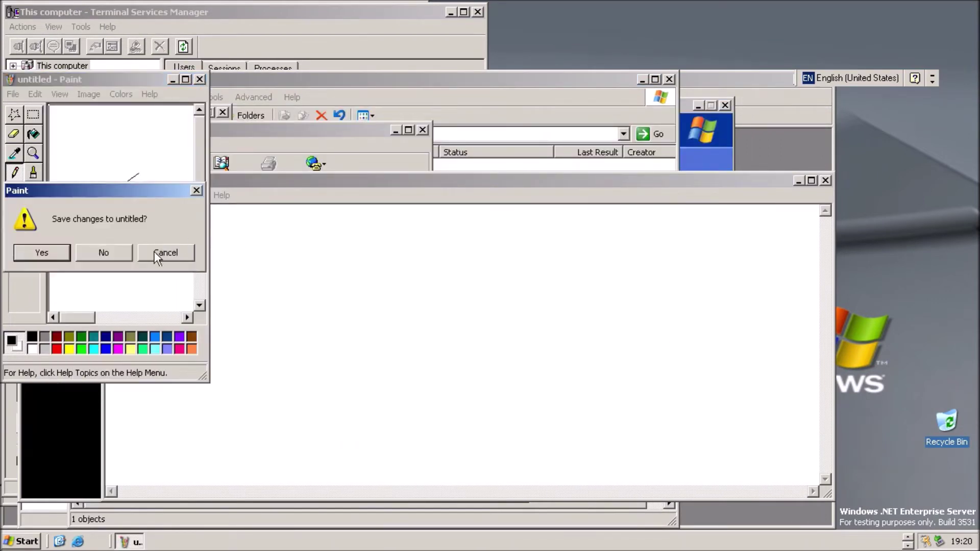
key(n)
- Close Notepad without saving, plus Command Prompt, Address Book, Scheduled Tasks and the activation wizard
key(alt+F4)
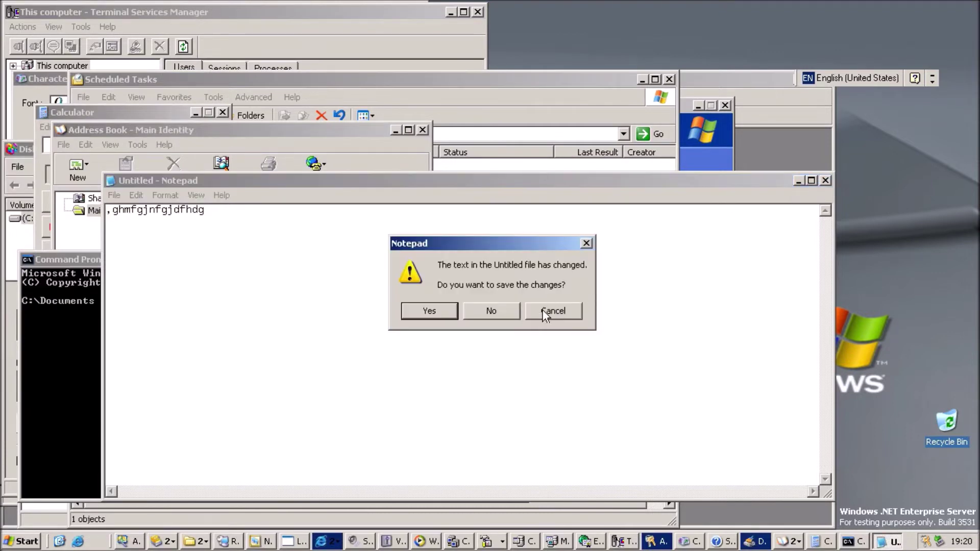
key(n)
key(Return)
key(alt+F4)
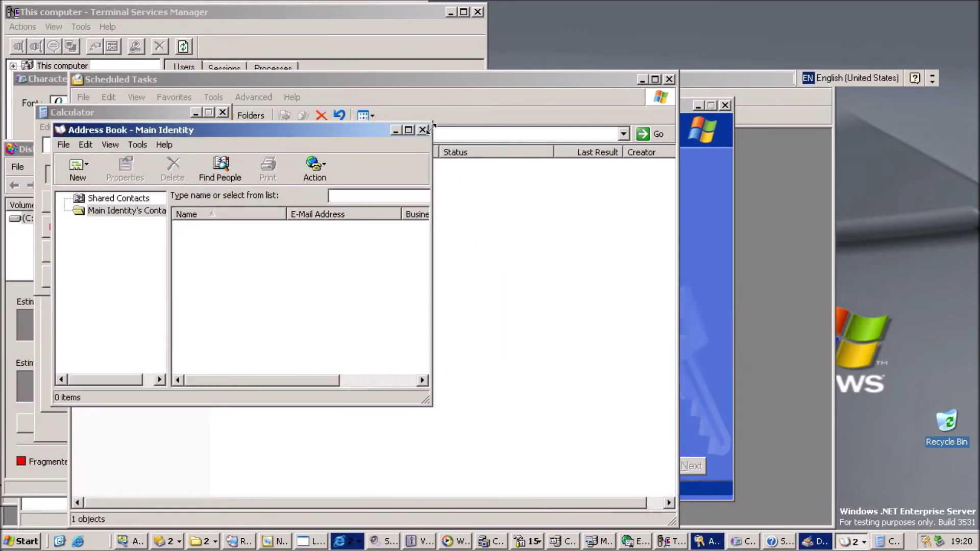
key(alt+F4)
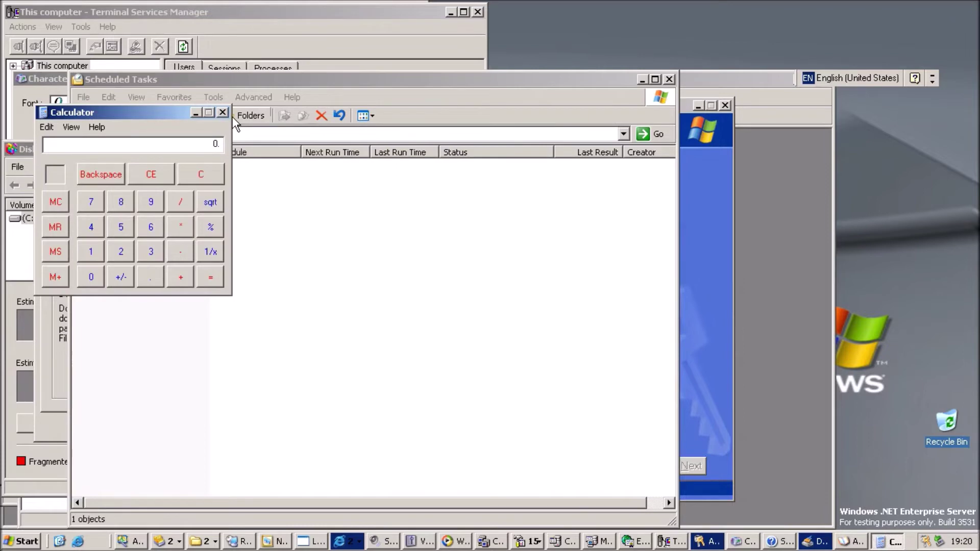
click(550, 123)
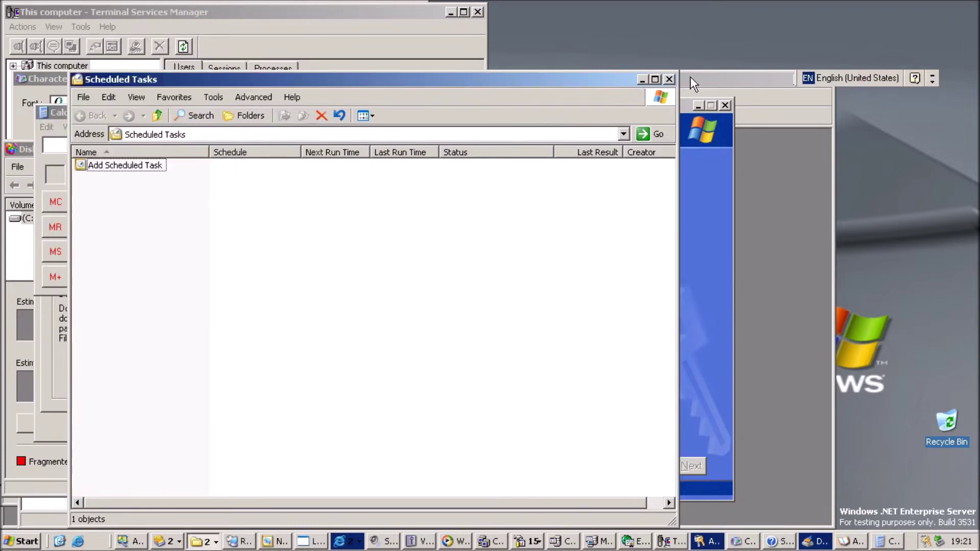
key(alt+F4)
click(725, 105)
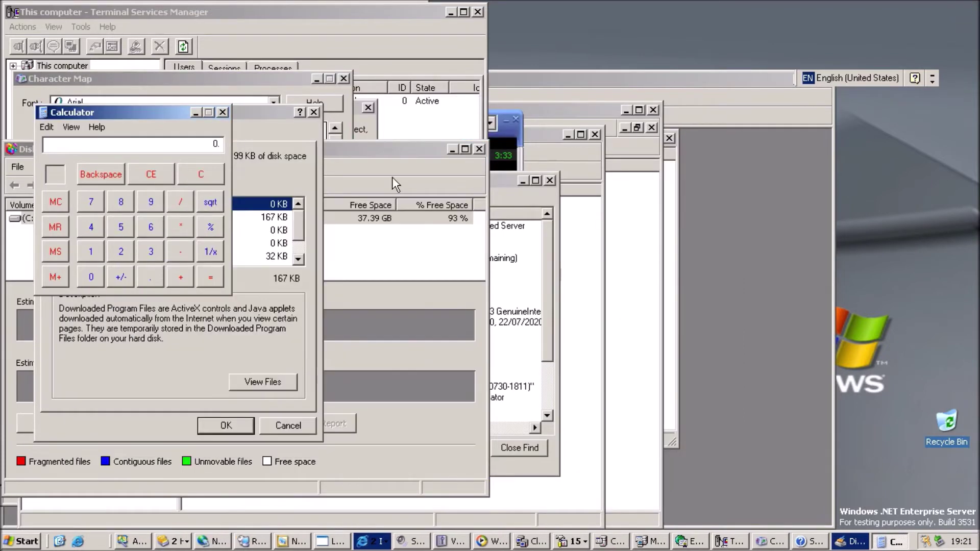
- Square 9 repeatedly in Calculator, then close Calculator, Disk Cleanup and Disk Defragmenter
click(151, 203)
key(Return)
key(Return)
key(Return)
key(Return)
key(Return)
key(Return)
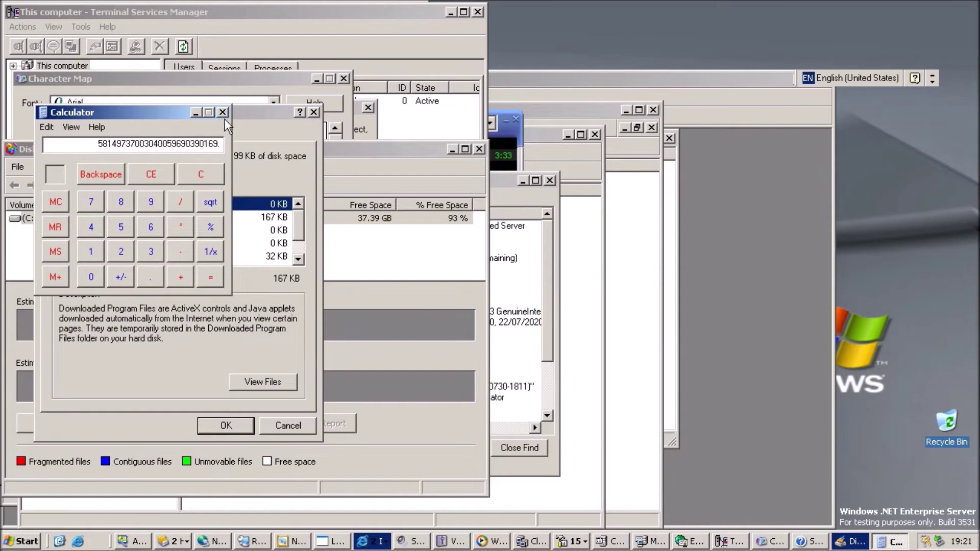
click(222, 112)
click(313, 113)
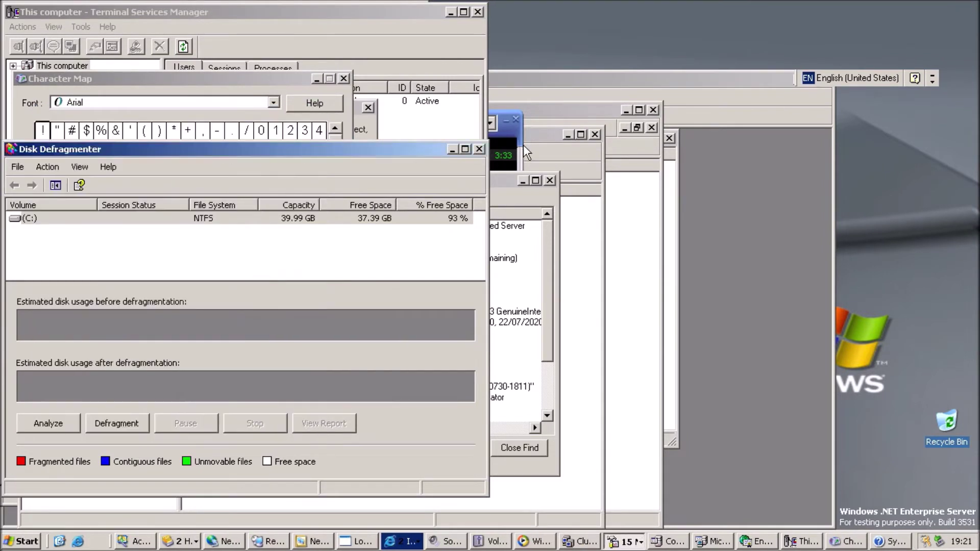
click(479, 149)
- Close System Information, Character Map and Terminal Services Manager
click(550, 180)
click(343, 78)
click(247, 223)
click(478, 11)
- Close Media Player, Terminal Services Configuration, Services and the FrontPage console without saving
click(516, 115)
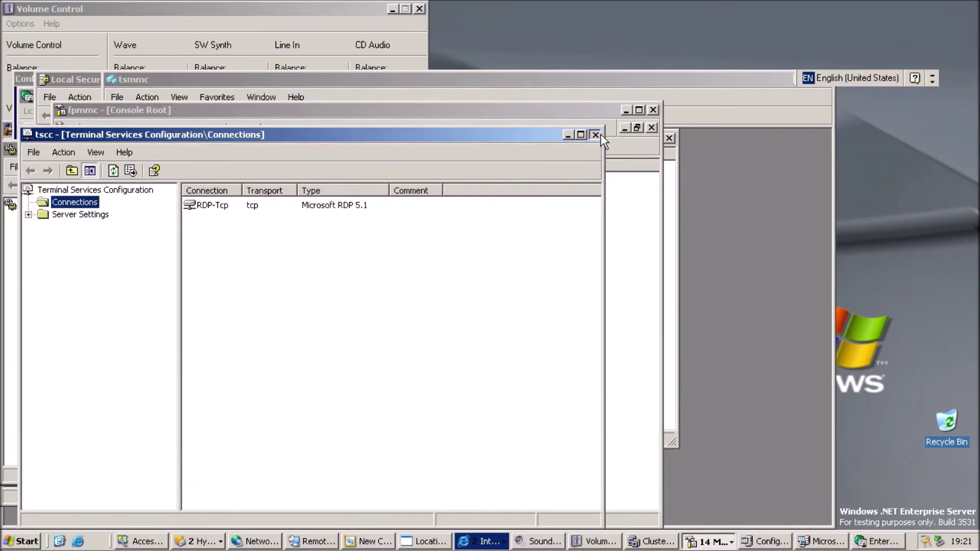
click(596, 134)
click(658, 139)
click(651, 128)
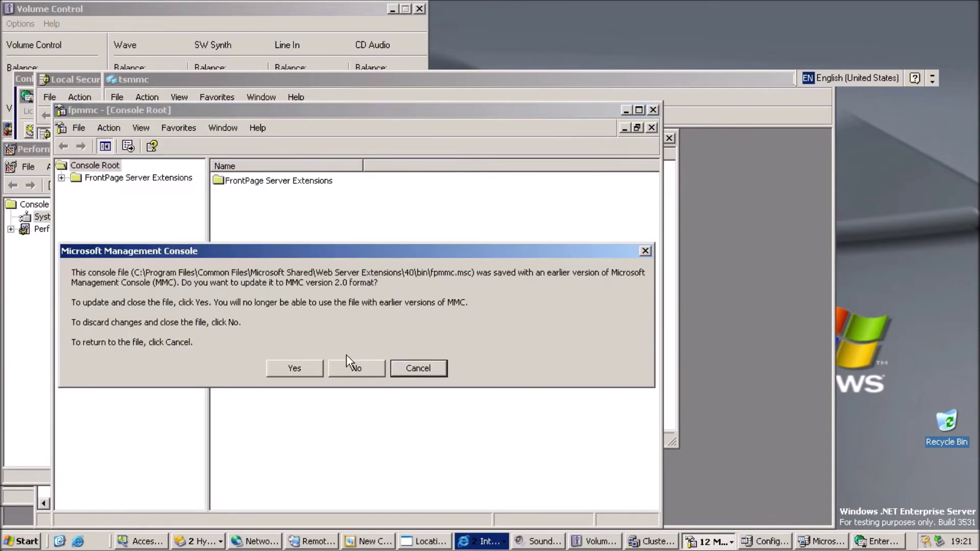
click(357, 368)
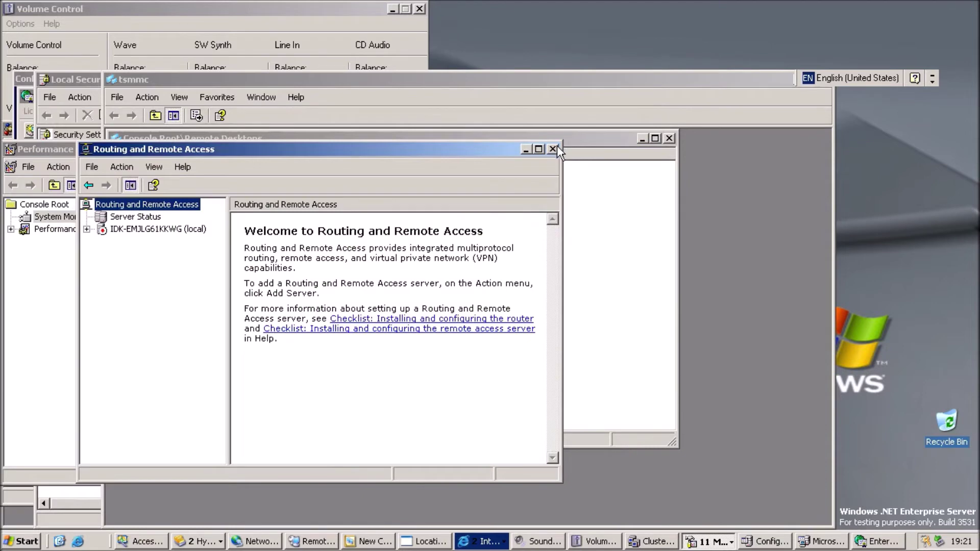
- Close Routing and Remote Access, the Remote Desktops and other consoles, and Performance
click(552, 149)
click(668, 137)
click(624, 102)
click(786, 79)
click(682, 89)
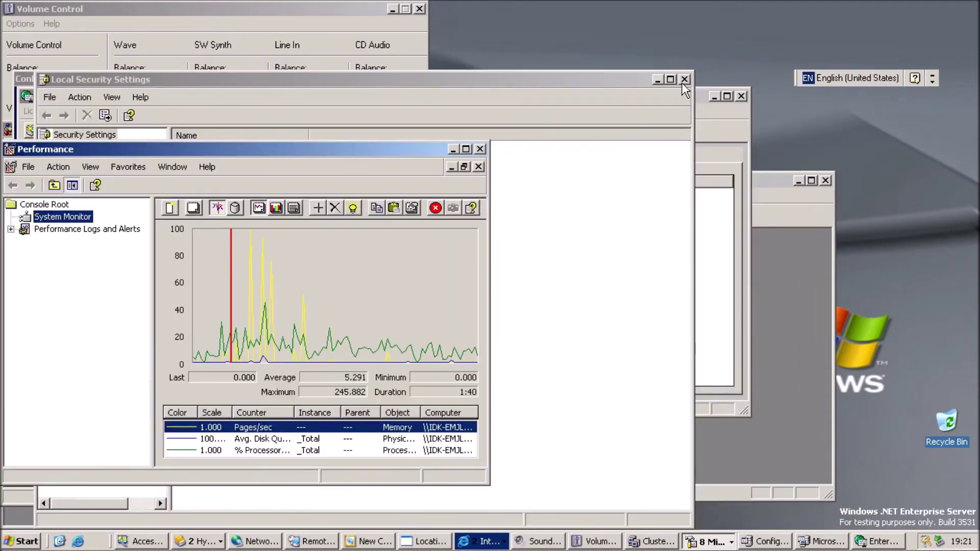
click(685, 79)
click(480, 149)
- Close Licensing, IIS, Event Viewer, DFS, ODBC, Configure Your Server, Computer Management and Component Services
click(743, 96)
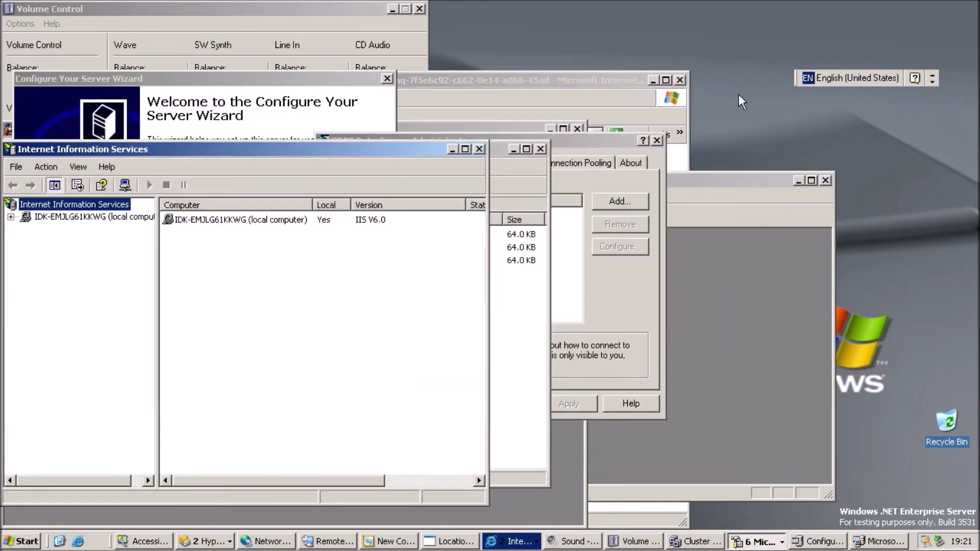
click(481, 148)
click(539, 149)
click(418, 140)
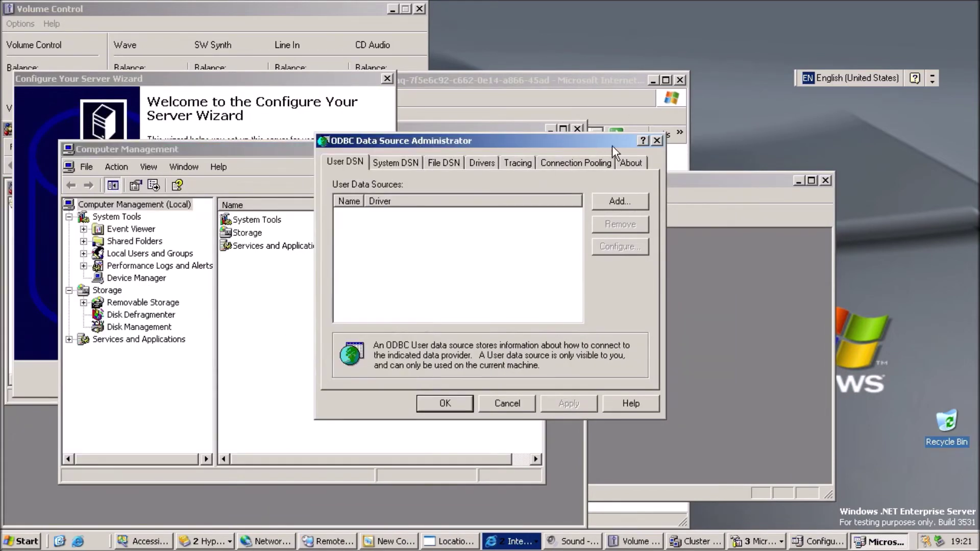
click(657, 140)
click(389, 80)
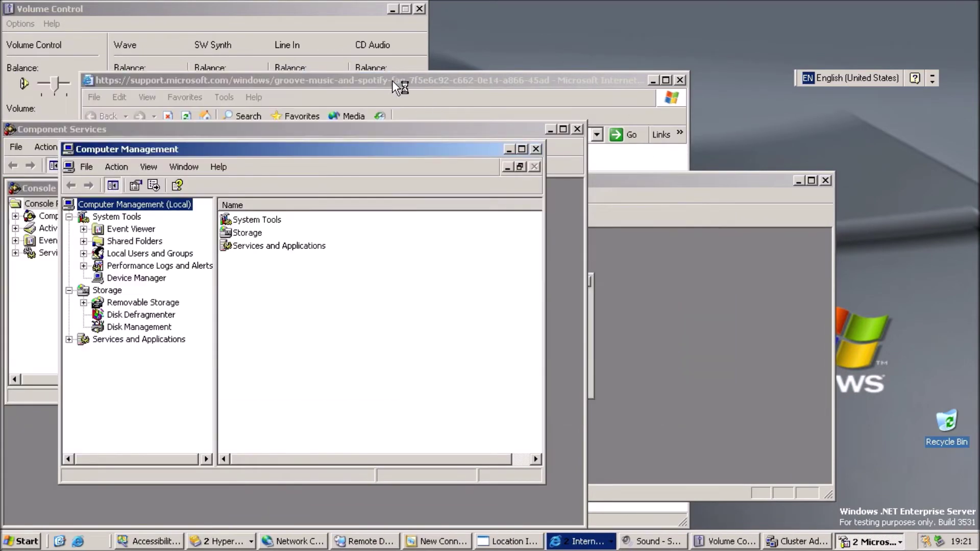
click(536, 148)
click(576, 129)
- Cancel the cluster connection, close Cluster Administrator and the extra browser window
key(Return)
key(Return)
click(554, 380)
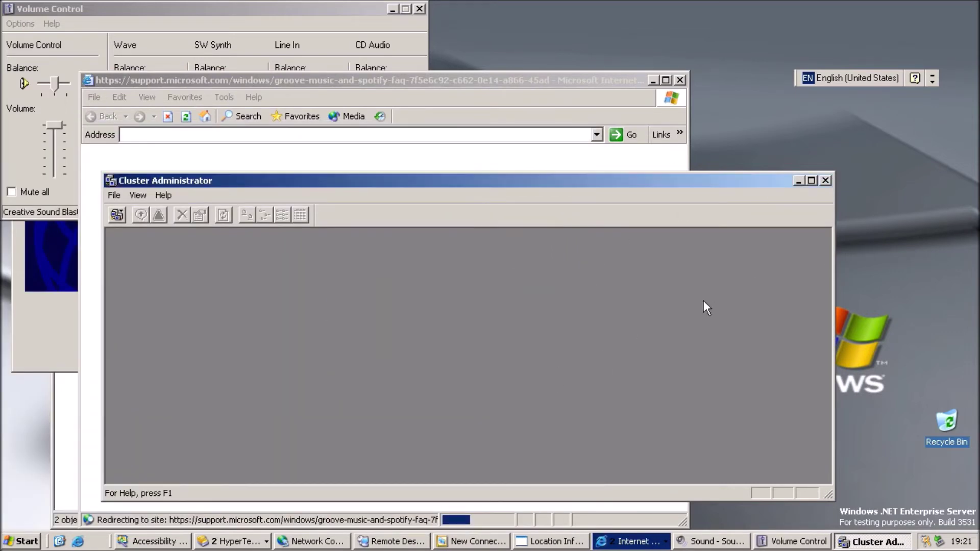
click(826, 179)
click(680, 81)
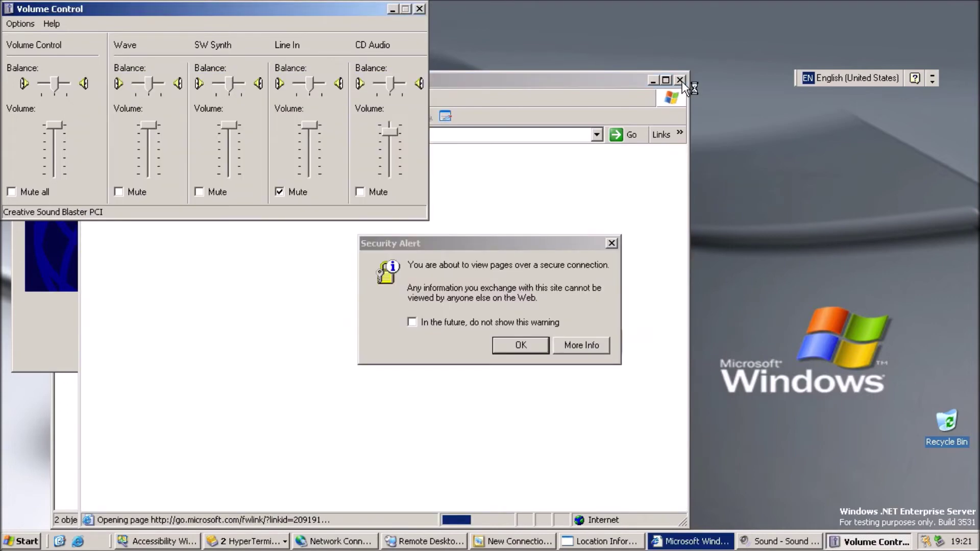
- Close Volume Control, Sound Recorder, Windows Update, location setup, connection wizards and Network Connections
click(419, 9)
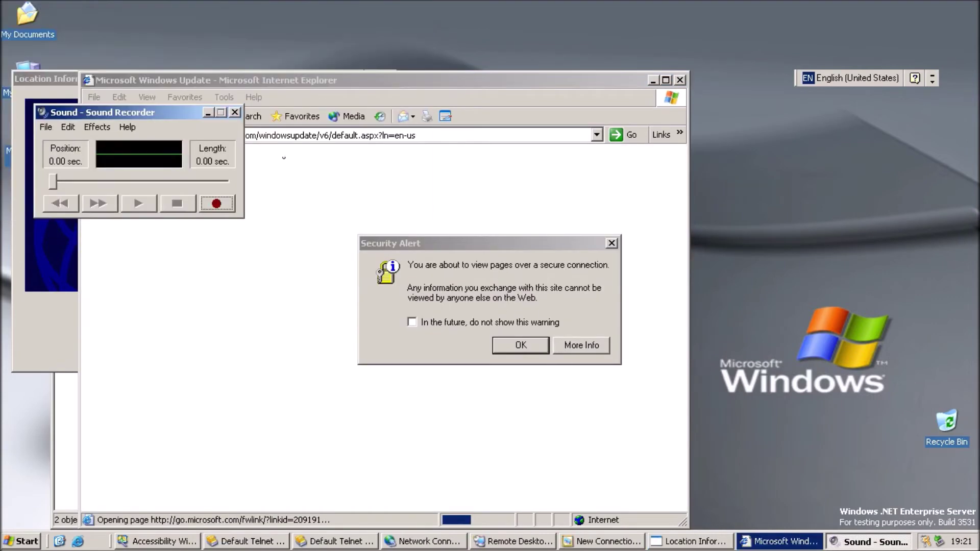
click(235, 112)
click(521, 345)
click(680, 80)
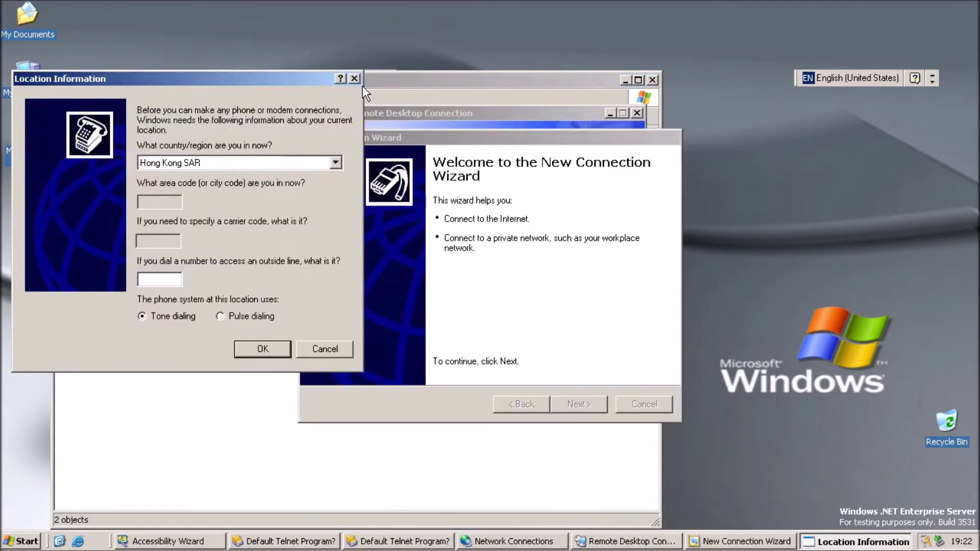
click(353, 78)
click(463, 311)
click(633, 404)
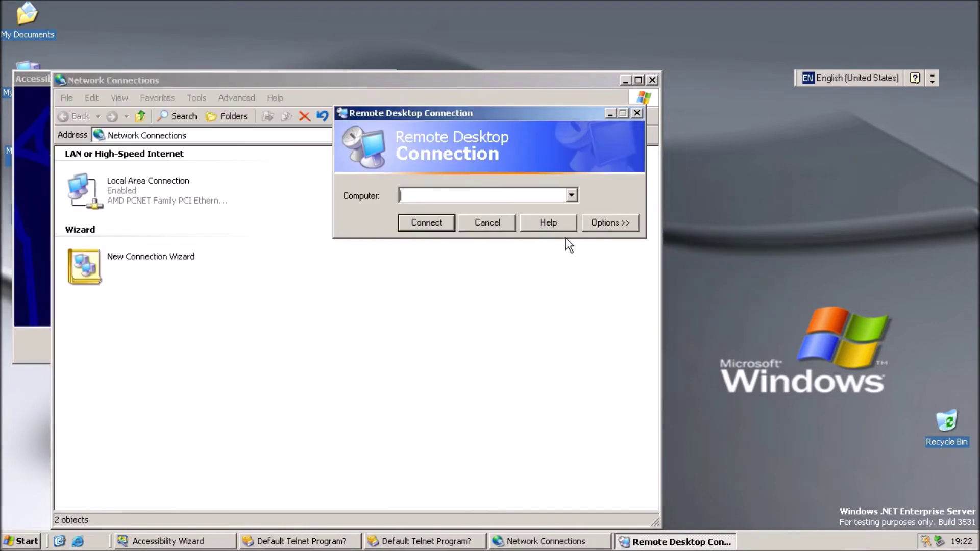
click(511, 223)
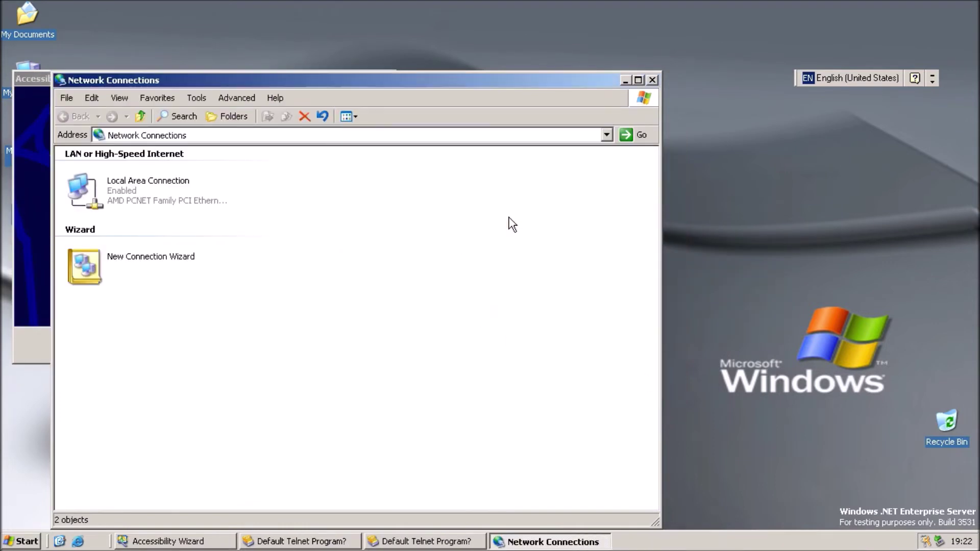
click(652, 80)
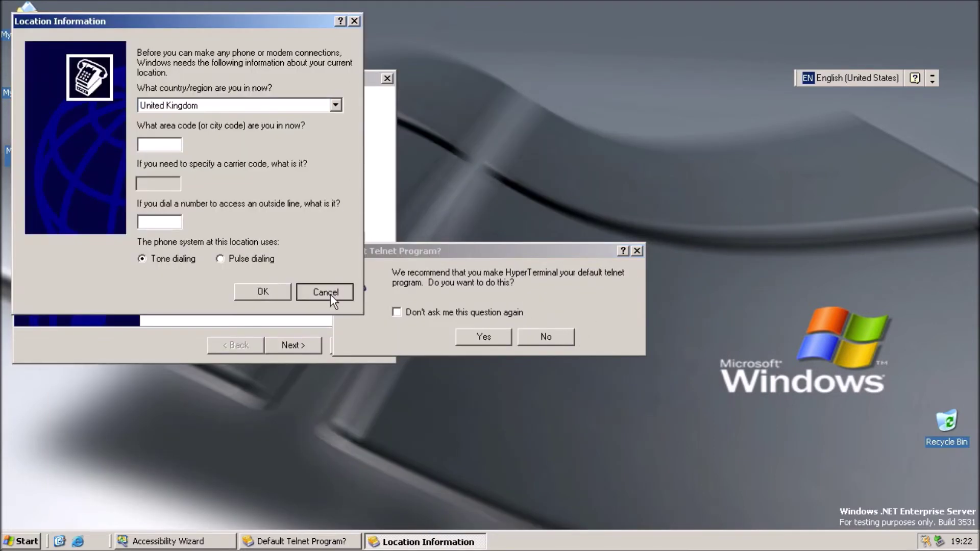
- Cancel HyperTerminal's location and new-connection prompts, then close it
click(330, 295)
click(446, 303)
click(488, 306)
click(536, 342)
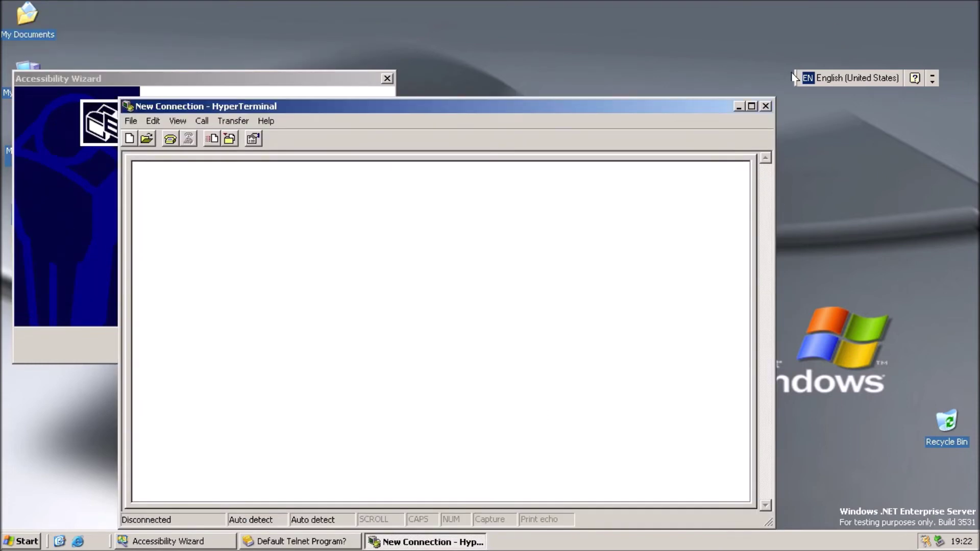
click(766, 106)
- Accept HyperTerminal as default telnet program, skip location setup, and name a connection 'n'
click(484, 337)
click(337, 294)
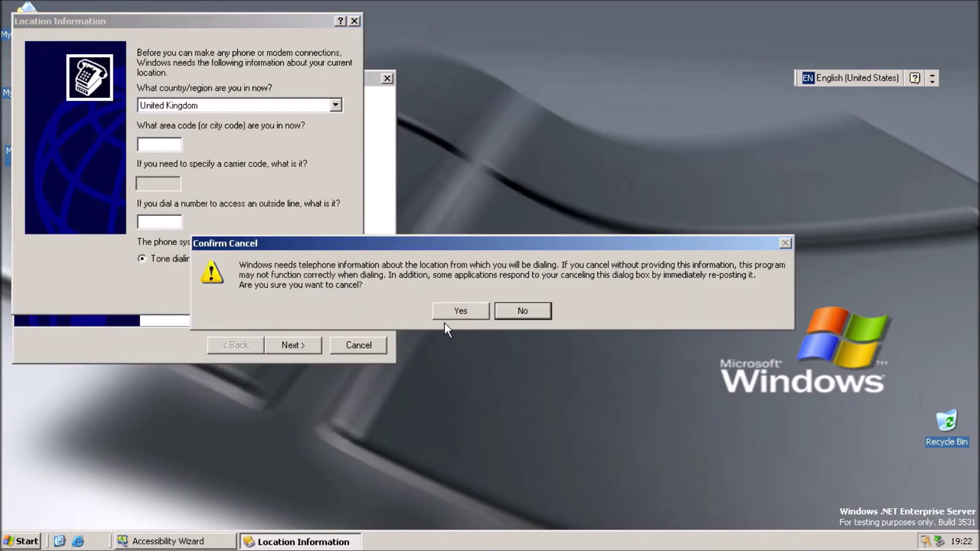
click(458, 310)
click(490, 308)
text(n)
click(383, 323)
- Cancel the remaining location and connect prompts and exit HyperTerminal
click(269, 292)
key(Return)
key(Escape)
click(460, 309)
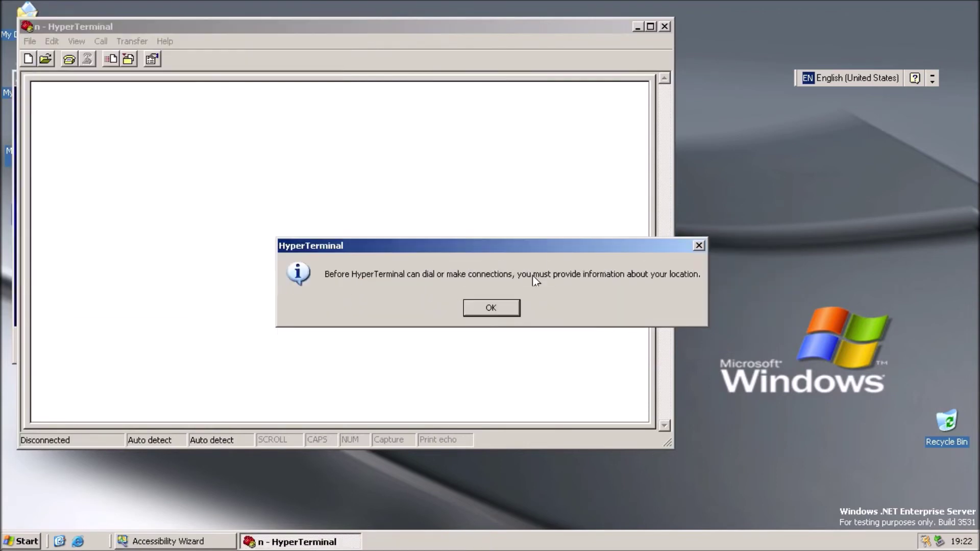
click(502, 308)
key(Escape)
key(alt+F4)
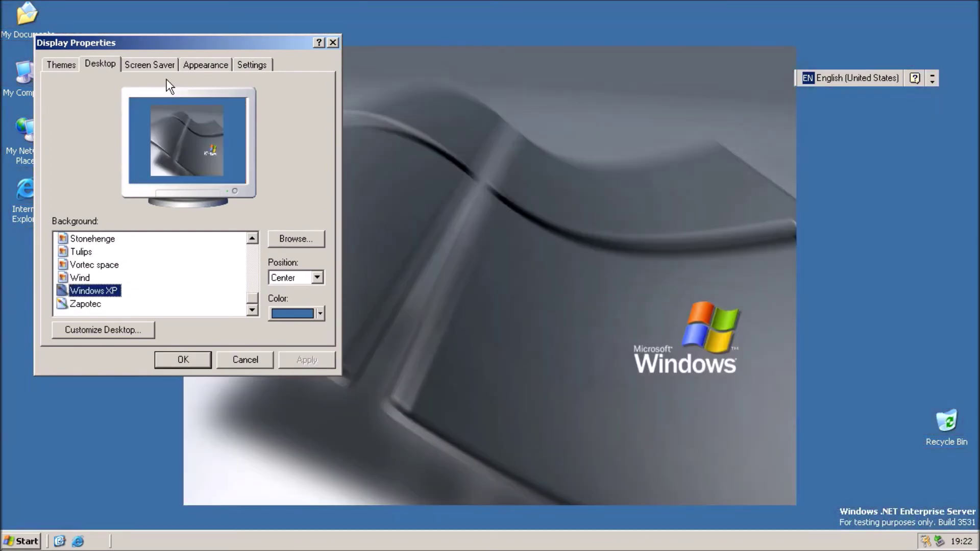
- Preview the screen saver, then look over the Appearance and Settings options
click(169, 65)
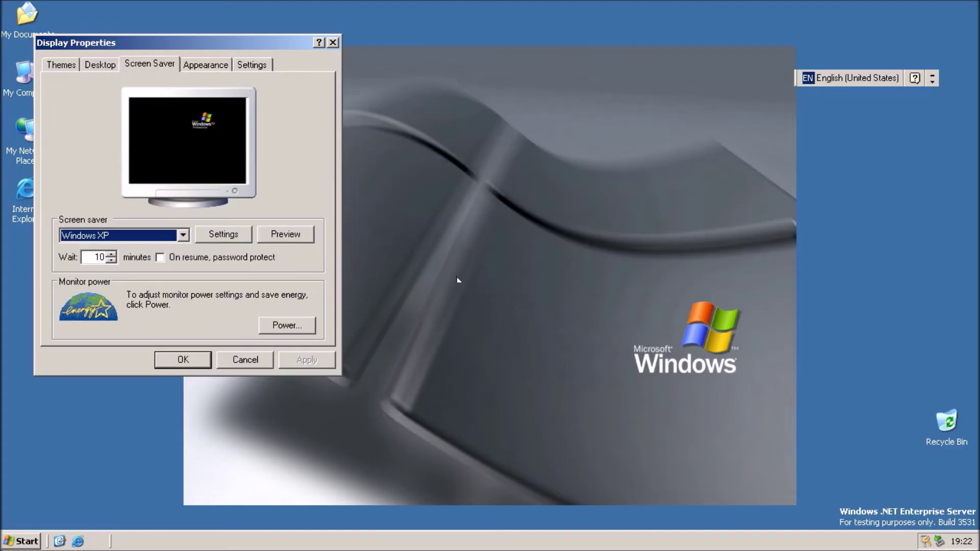
click(305, 238)
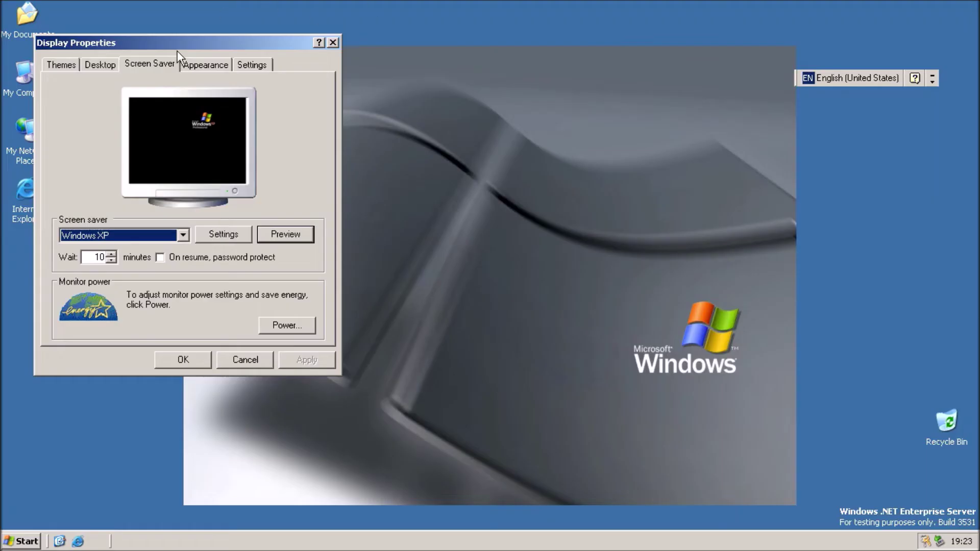
click(204, 65)
click(239, 64)
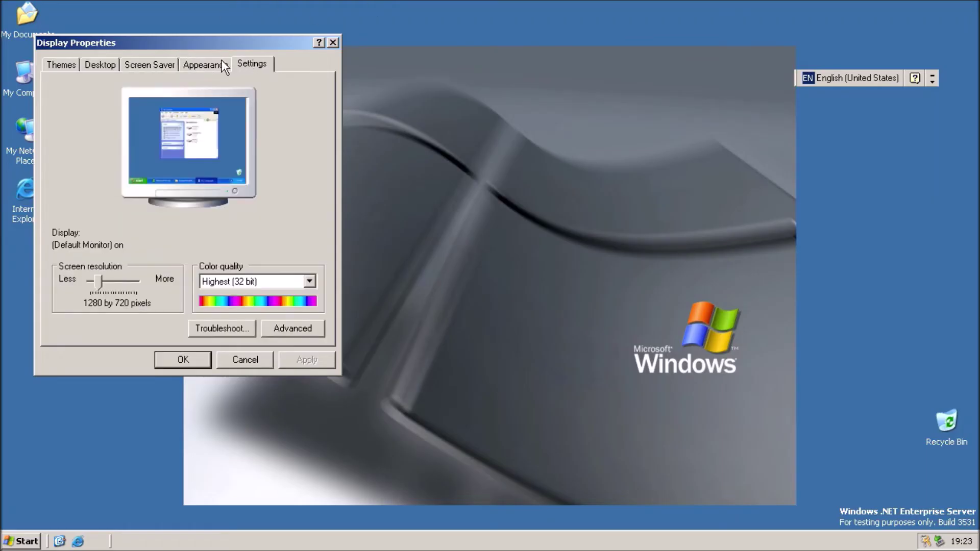
- Choose and apply the Windows XP theme
click(60, 65)
click(190, 133)
click(145, 162)
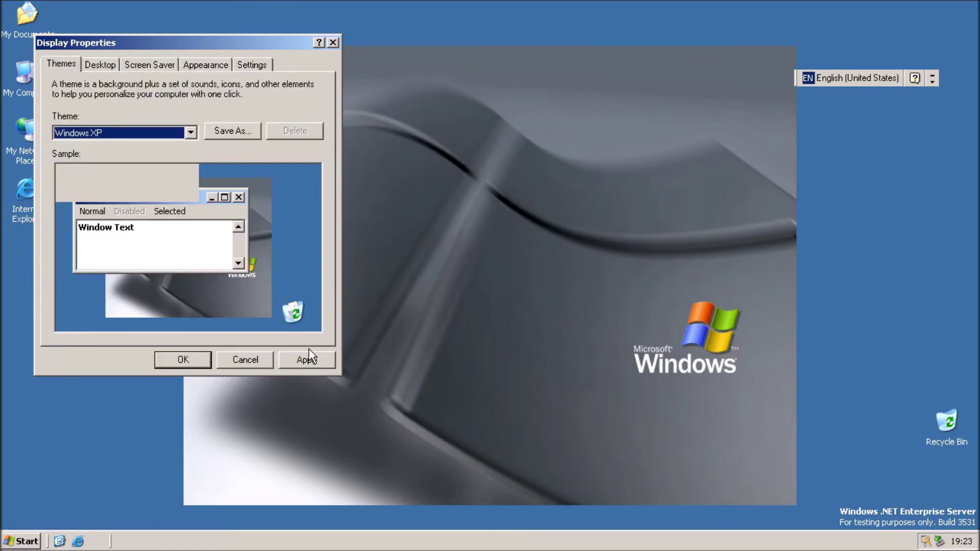
click(308, 359)
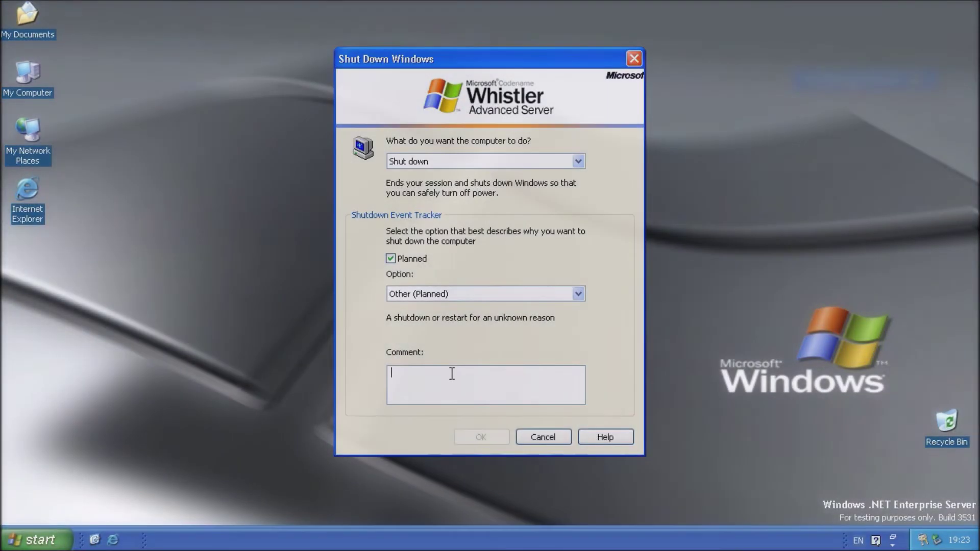
- Enter the comment 'fds' and confirm the planned shutdown
text(ds)
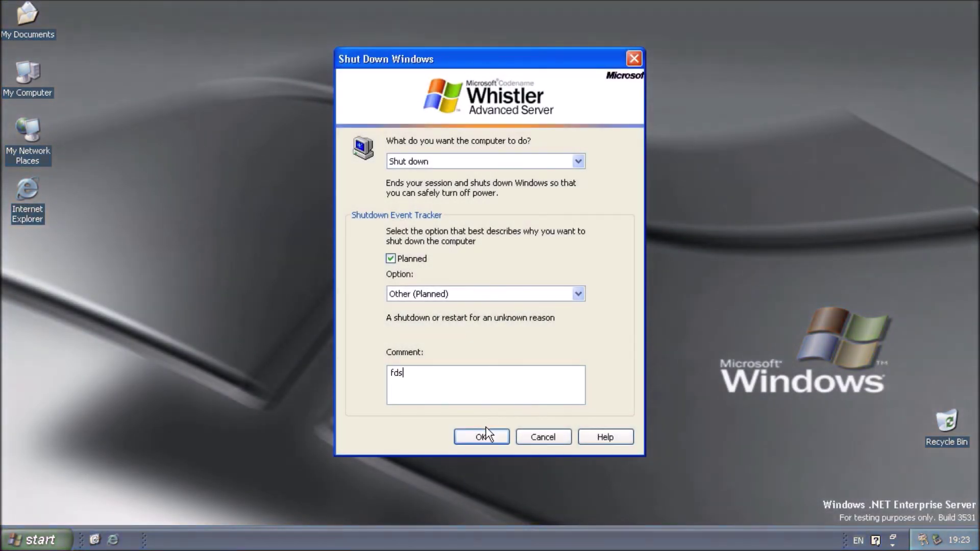
click(485, 430)
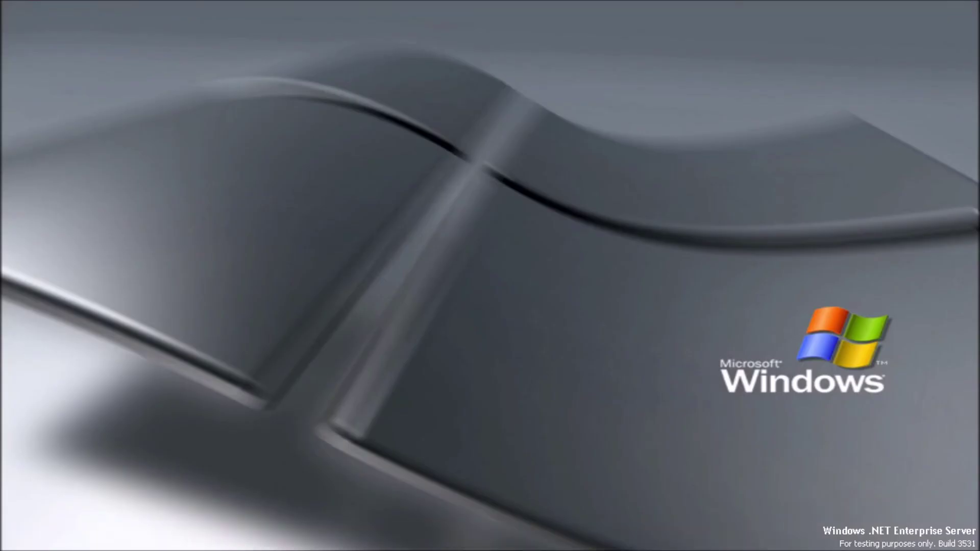